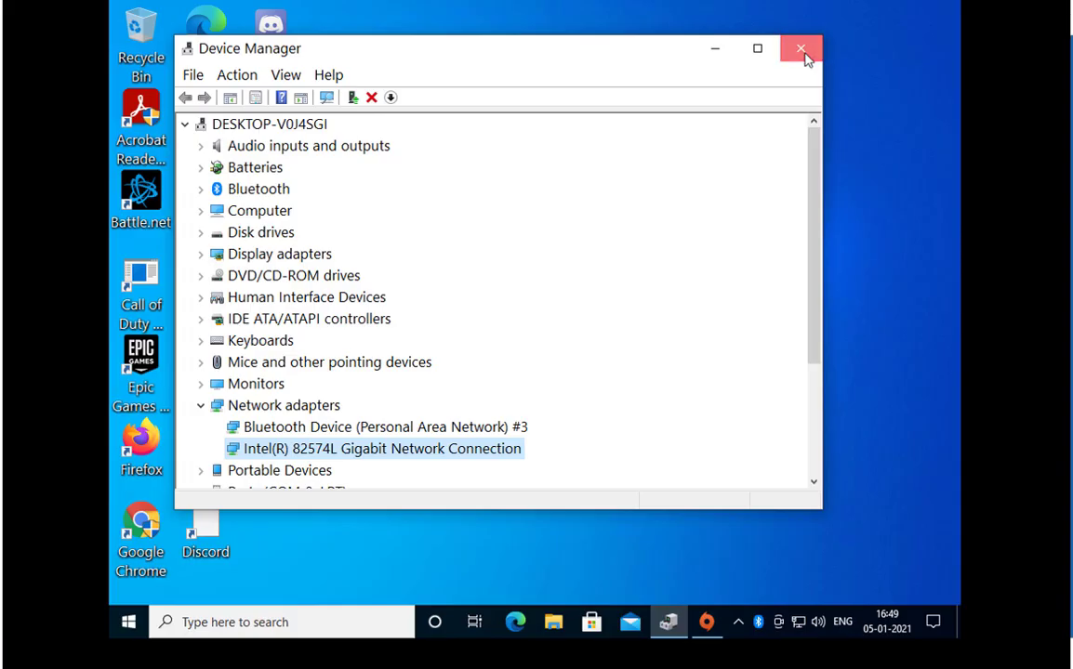
Close Device Manager and restart the PC from the Start menu's Power options
left_click(803, 54)
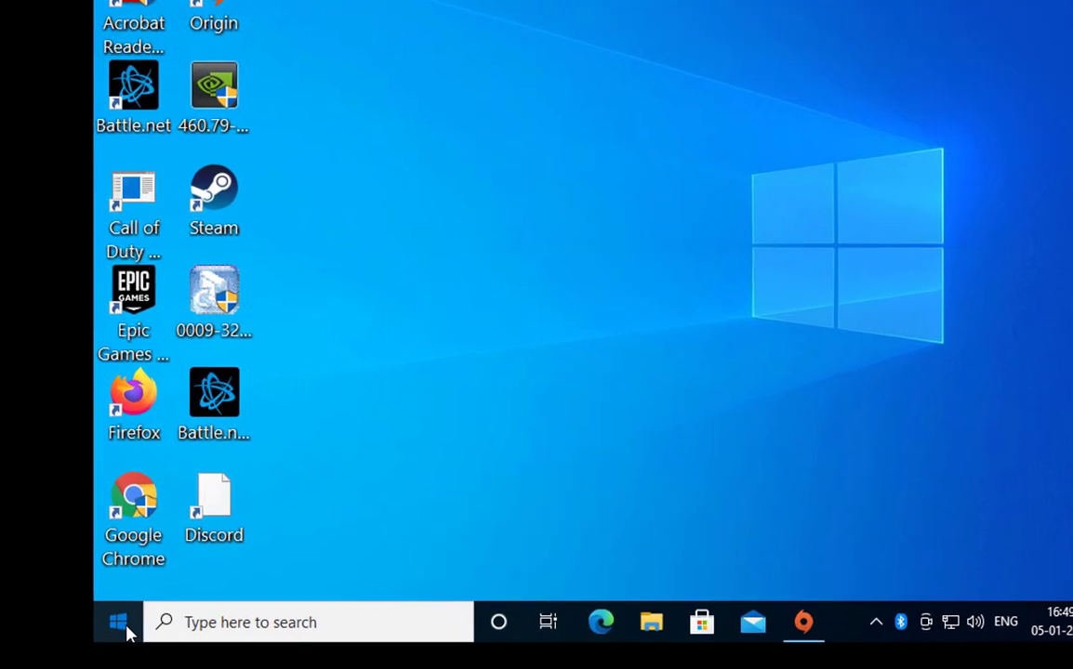
left_click(127, 632)
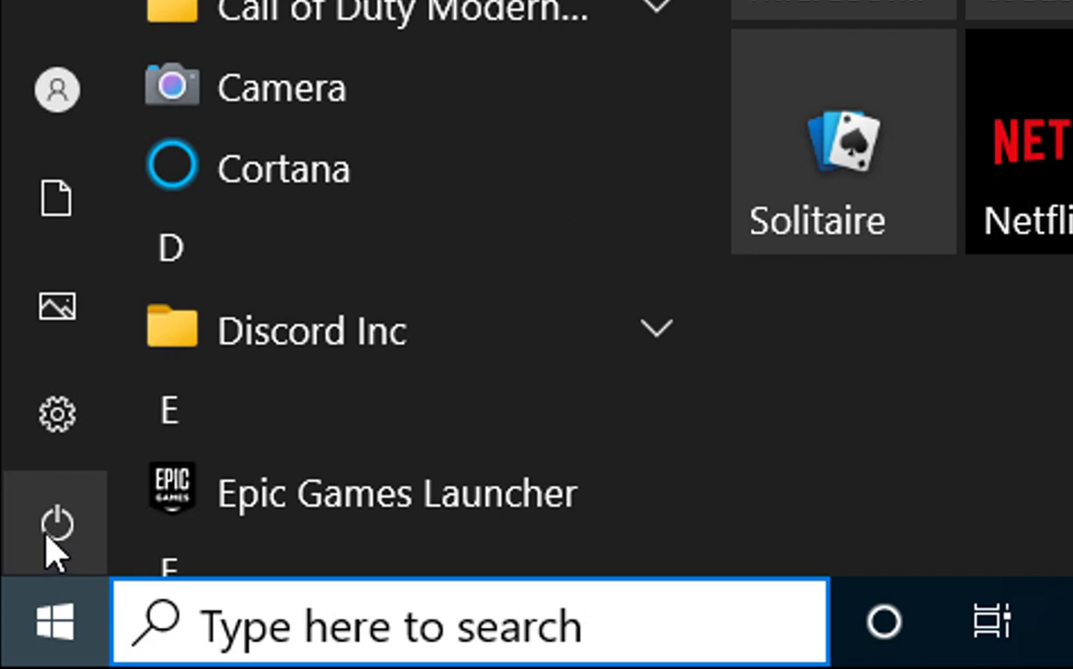
left_click(55, 526)
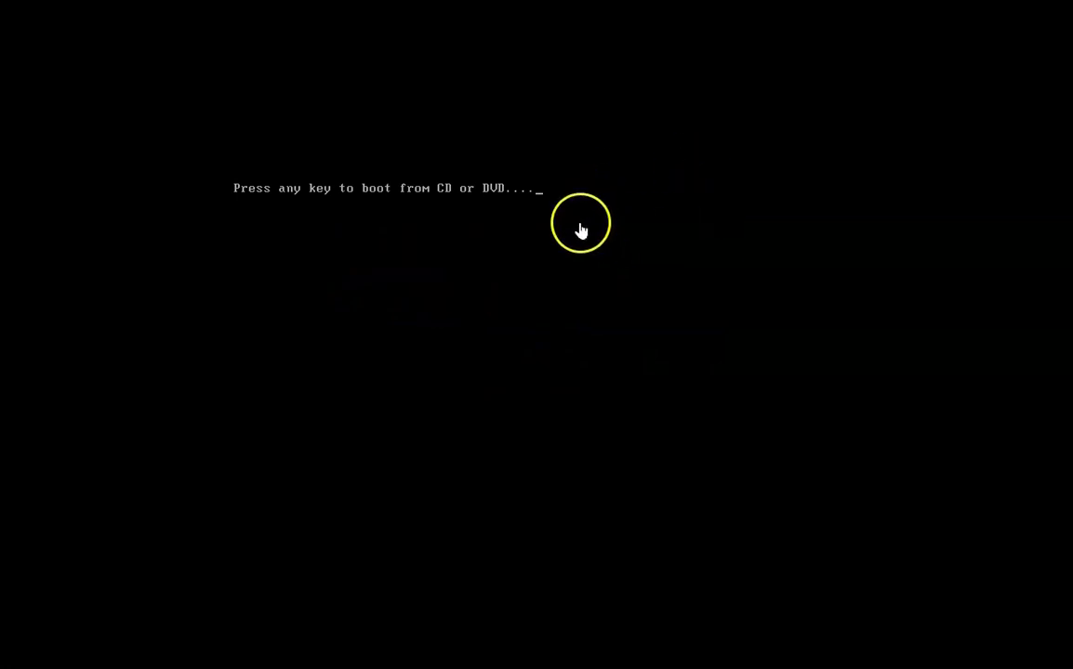
Reset the VMware virtual machine from the VM > Power menu, confirming the reset
key("Return")
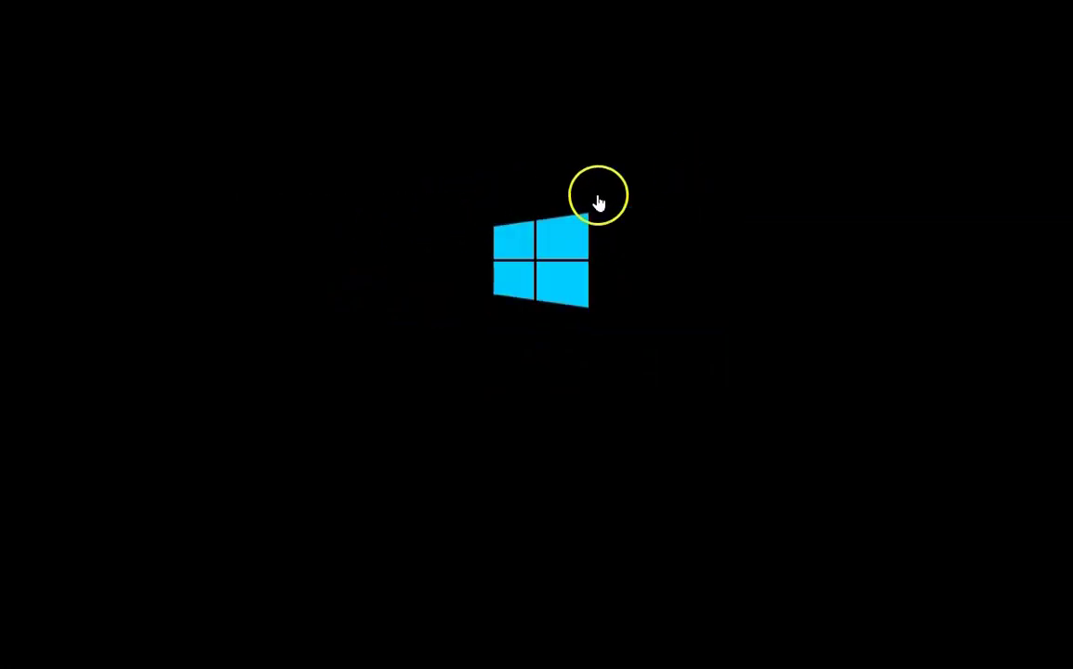
key("alt+m")
mouse_move(204, 2)
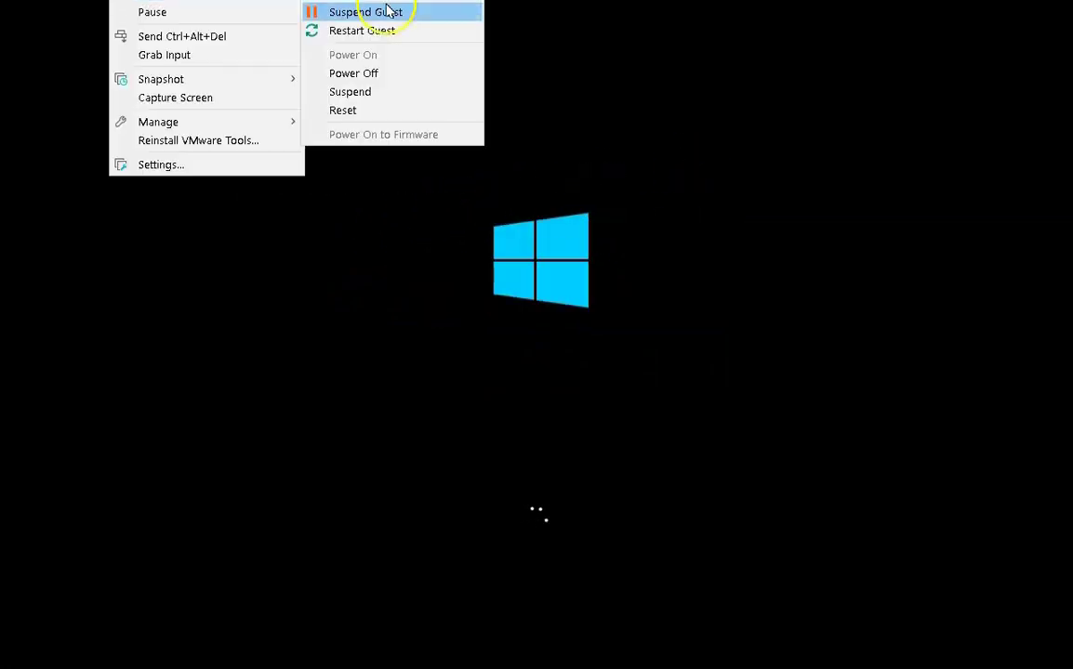
left_click(366, 113)
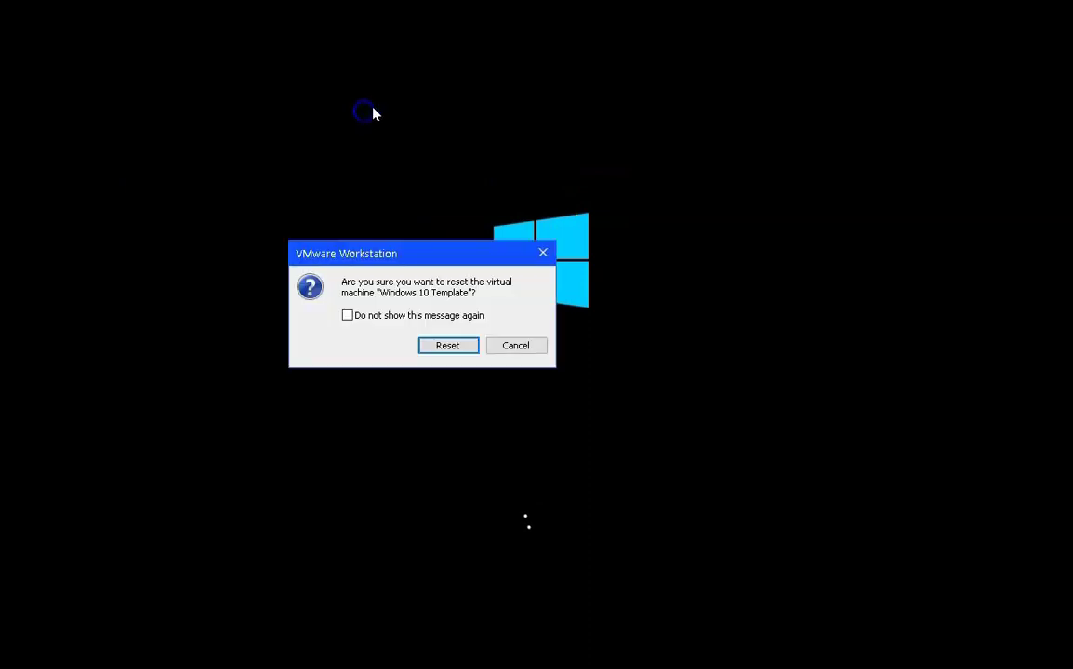
left_click(444, 346)
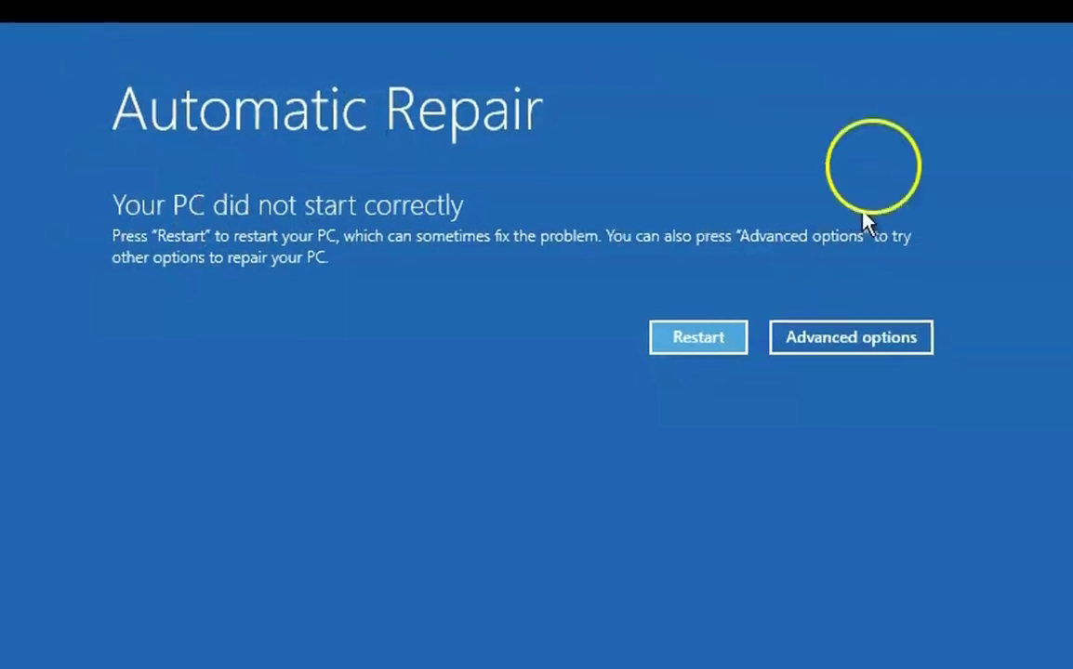
Go through Advanced options > Troubleshoot > Startup Settings and restart into Safe Mode
left_click(888, 346)
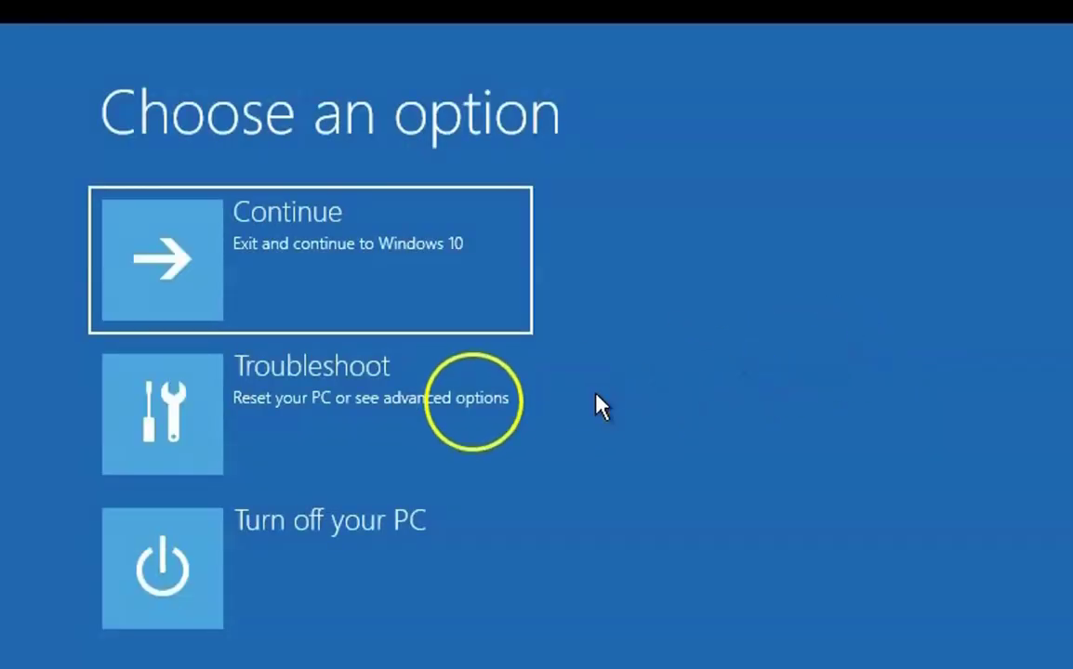
left_click(438, 411)
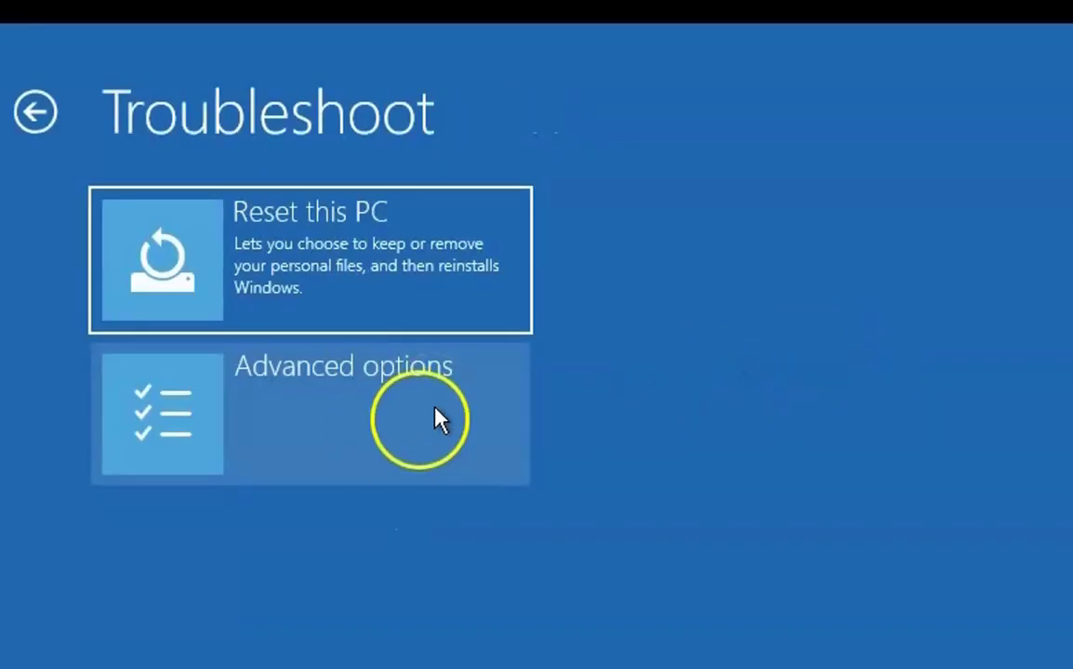
left_click(360, 425)
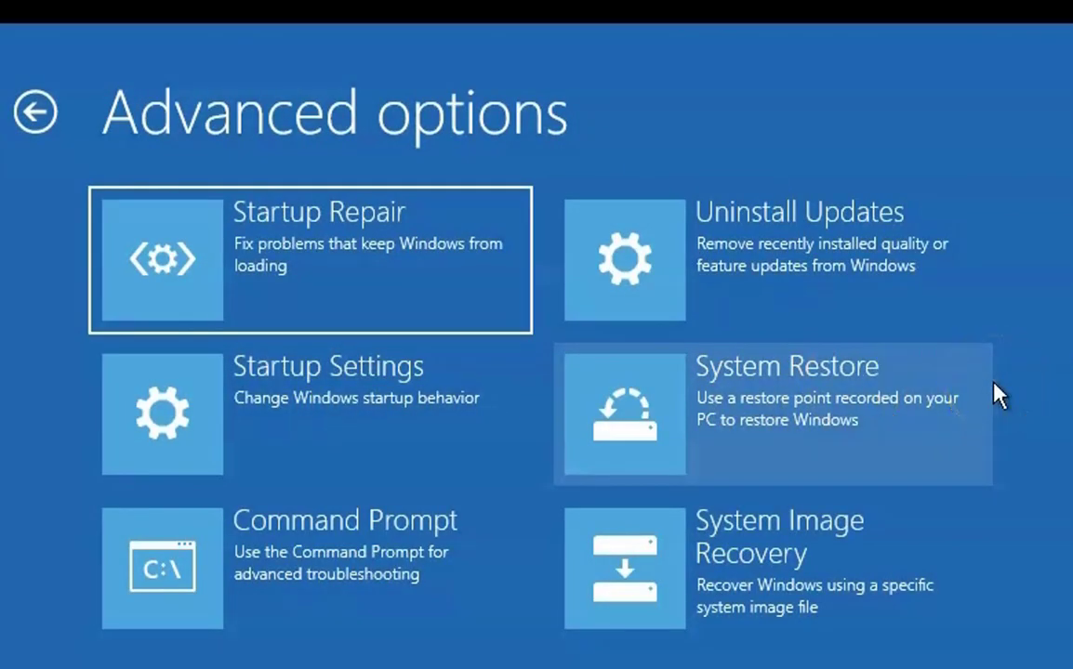
left_click(445, 389)
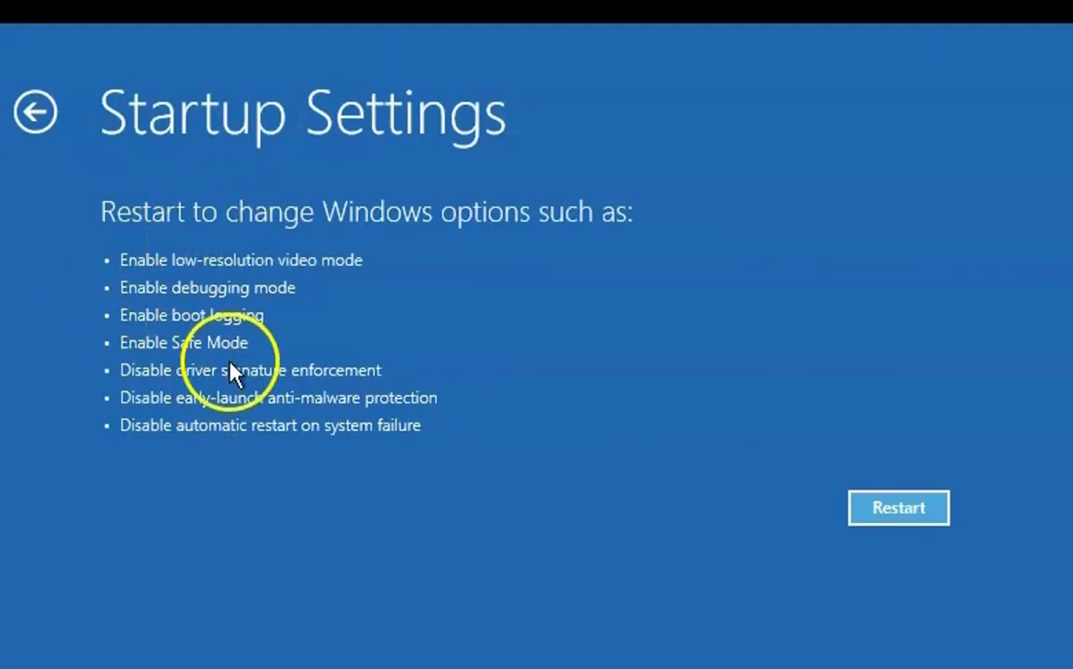
left_click(934, 513)
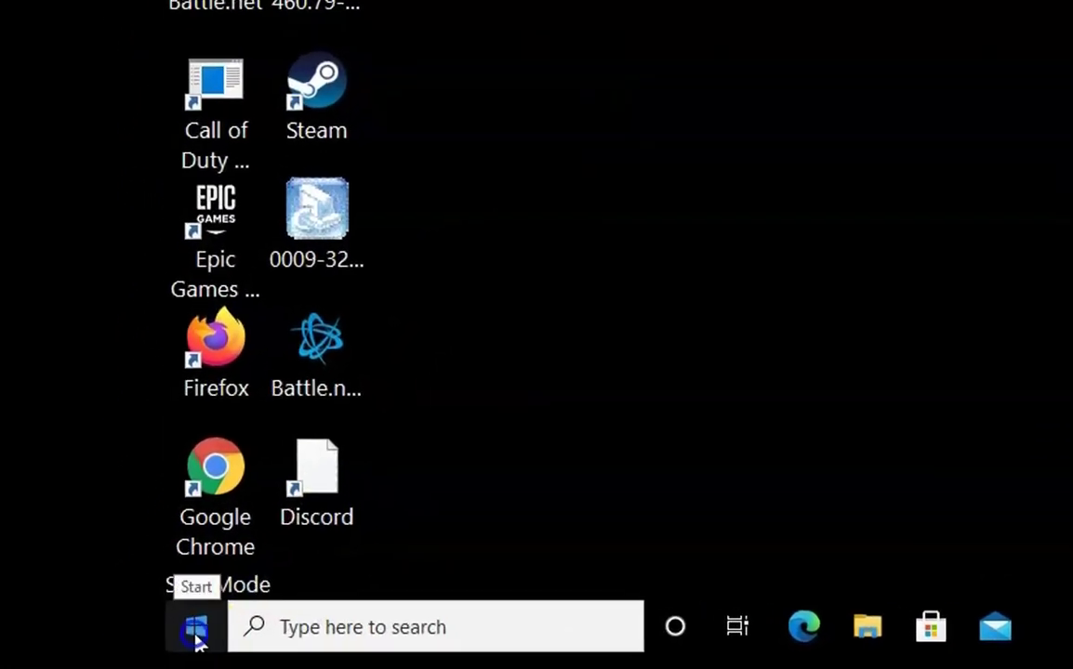
Open Device Manager and expand Display adapters to show VMware SVGA 3D
right_click(198, 639)
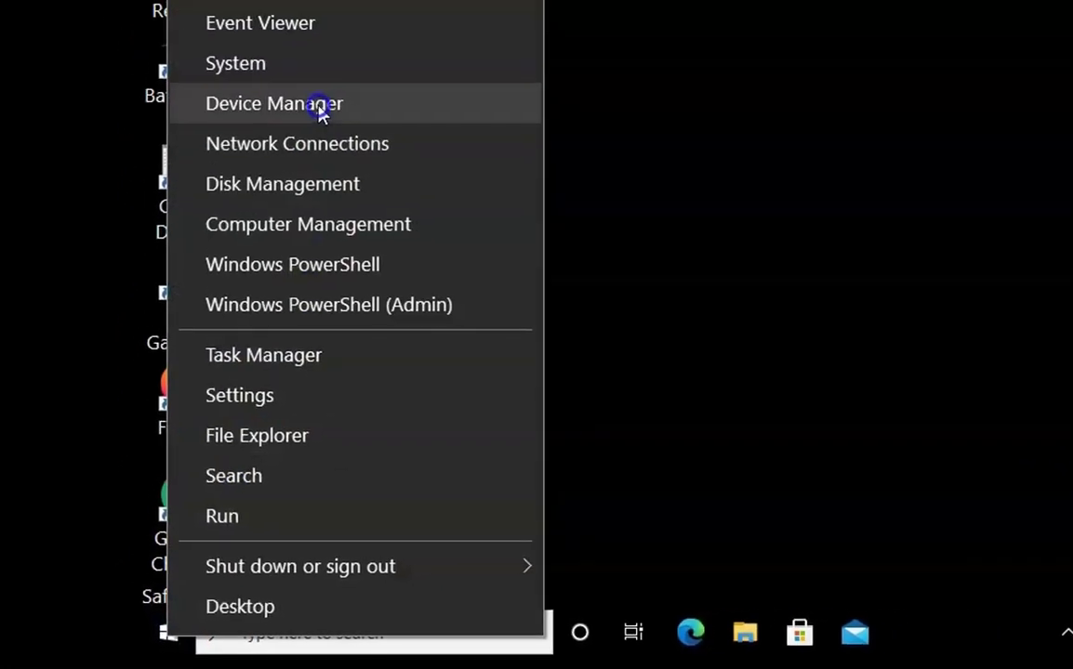
left_click(321, 110)
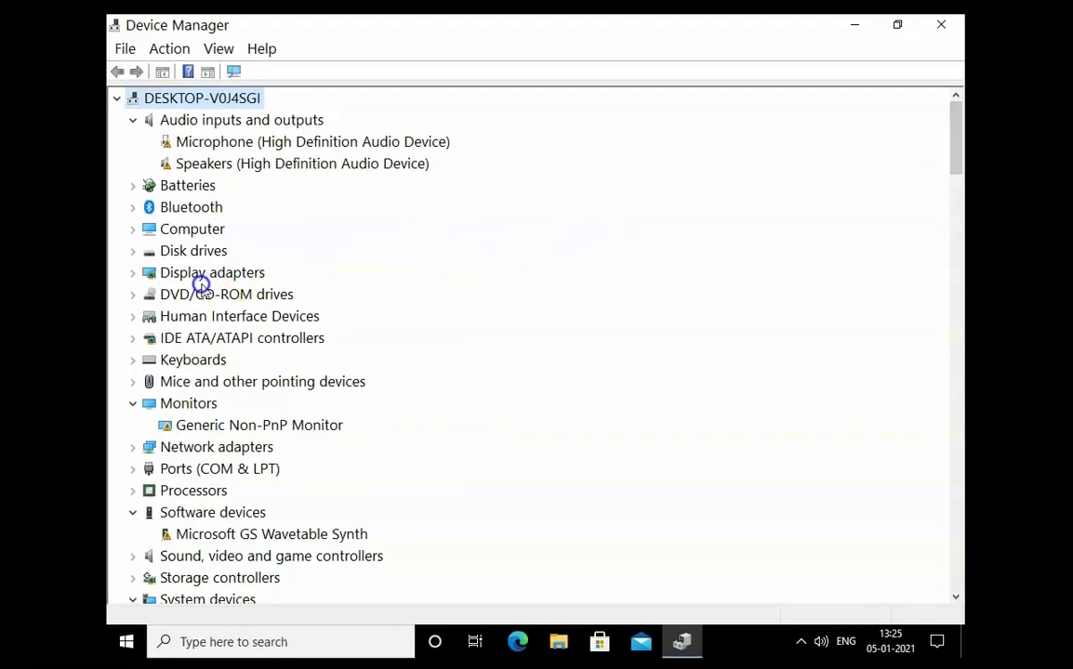
left_click(214, 275)
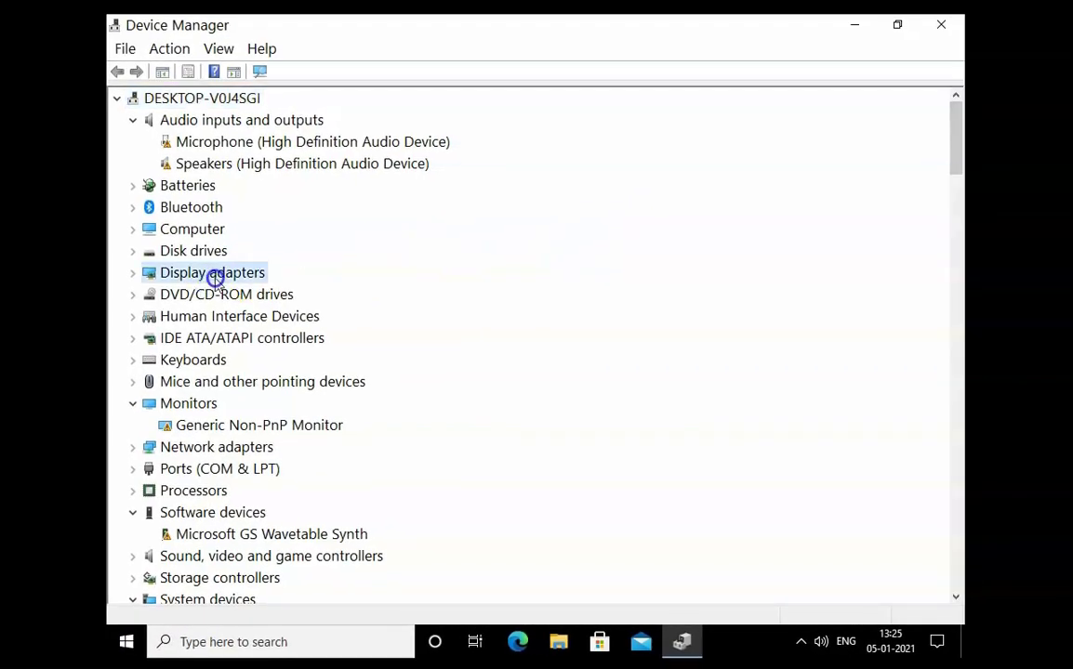
left_click(133, 272)
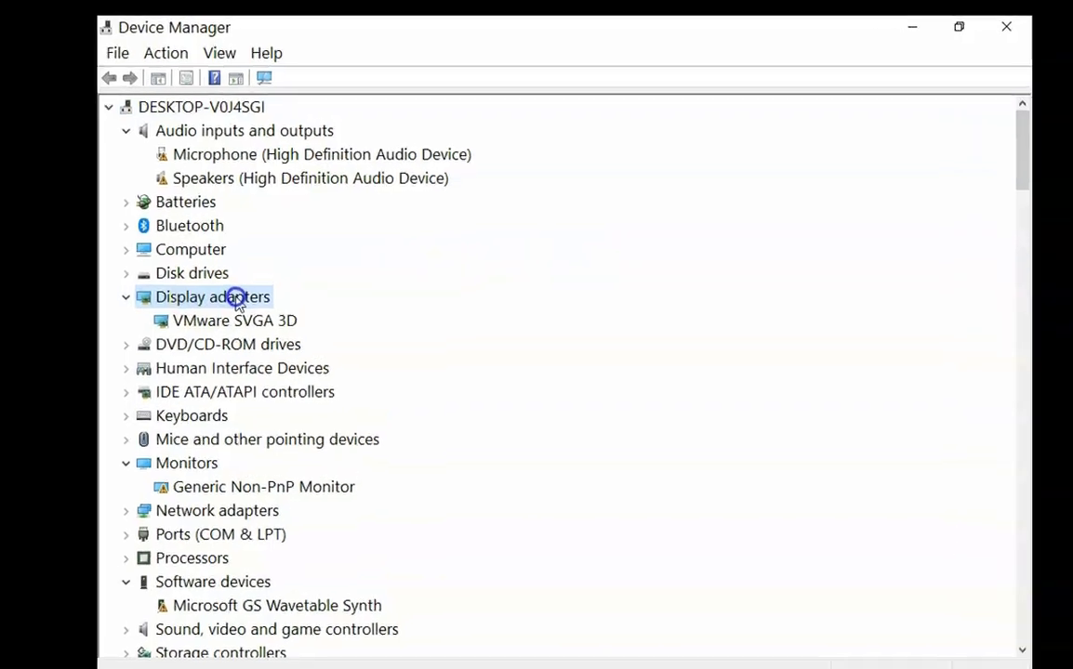
Search automatically for a VMware SVGA 3D driver update; the best driver is already installed
right_click(282, 547)
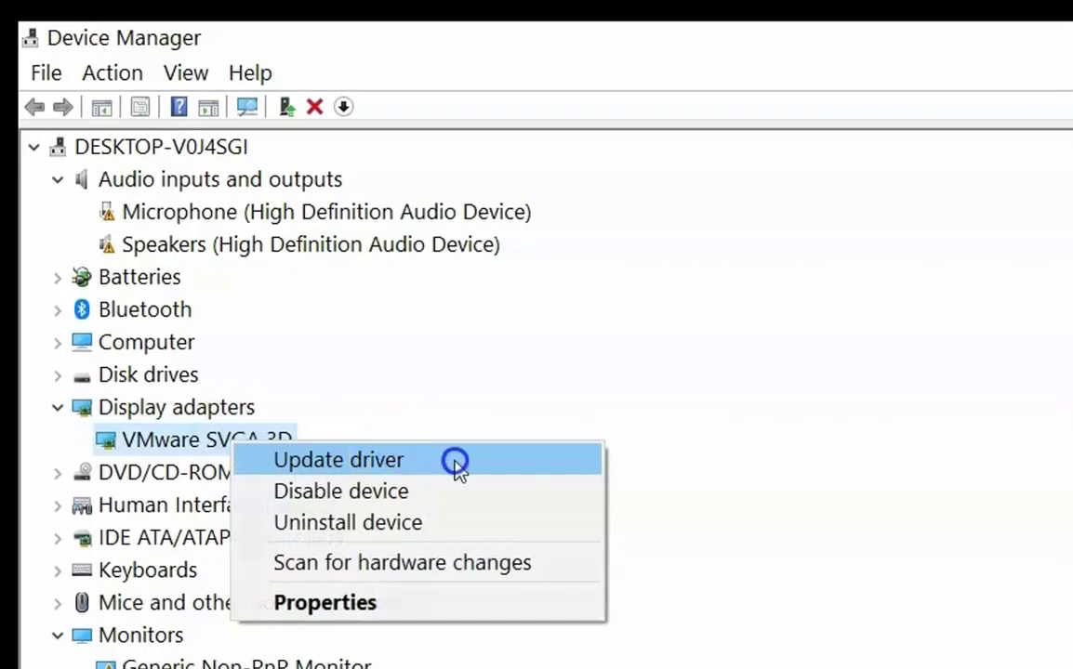
left_click(456, 464)
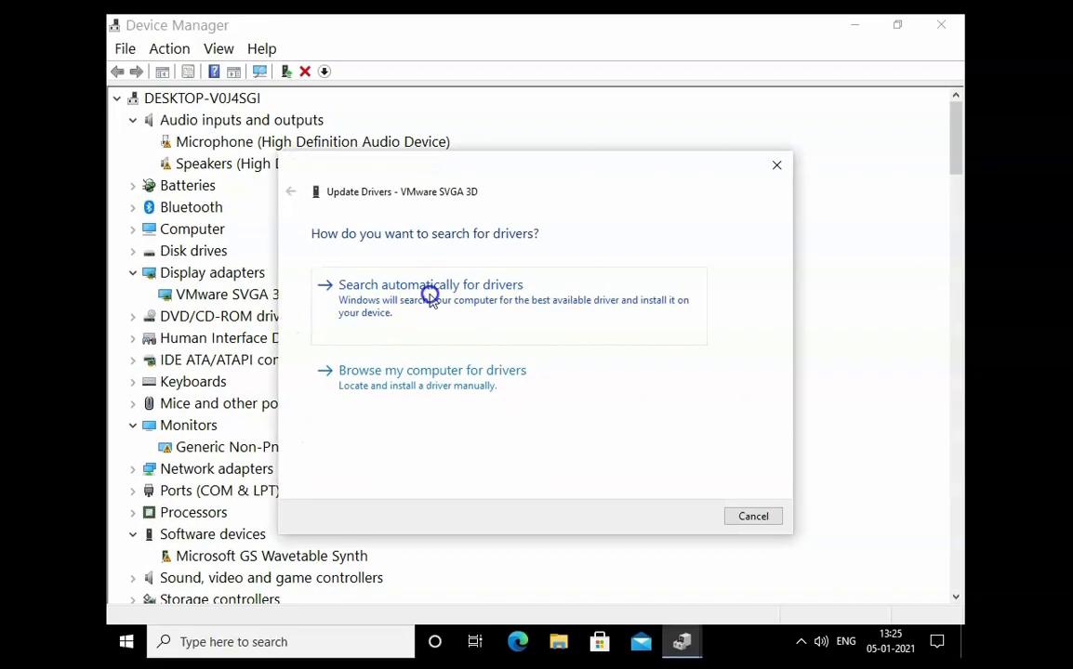
left_click(431, 295)
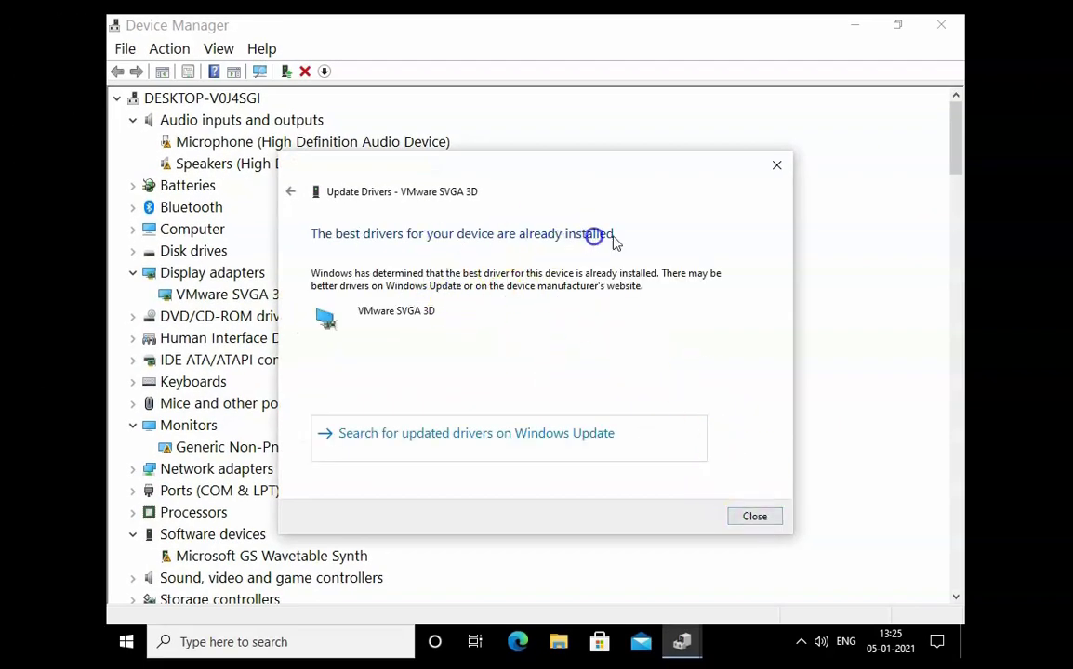
left_click(754, 517)
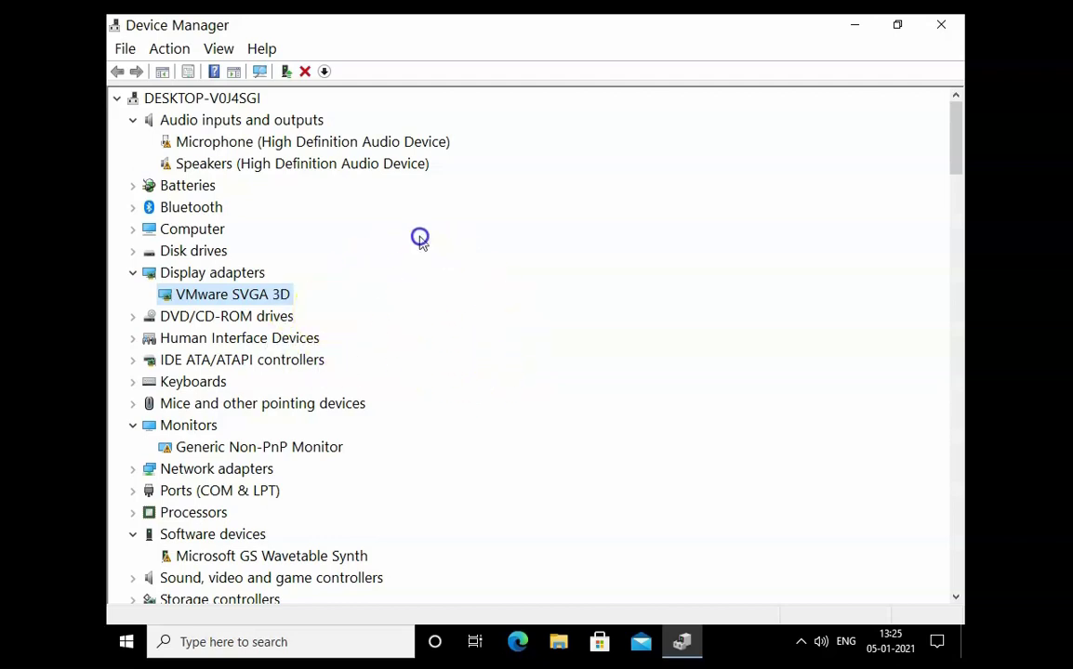
Roll back the VMware SVGA 3D driver, citing apps not working, leaving Microsoft Basic Display Adapter
right_click(258, 300)
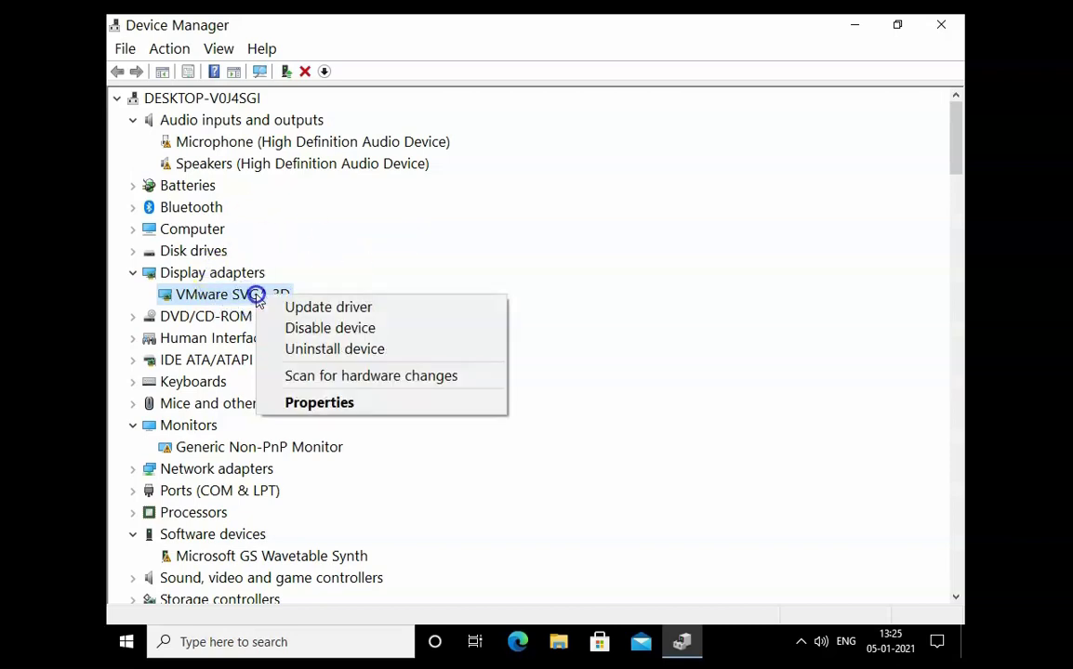
left_click(348, 405)
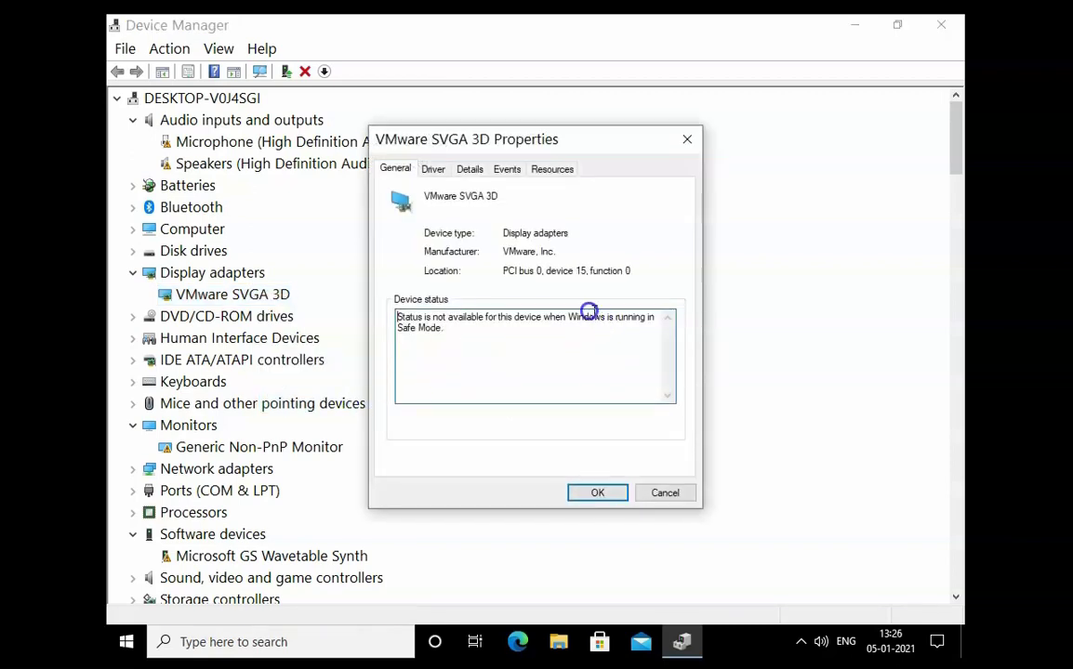
left_click(434, 168)
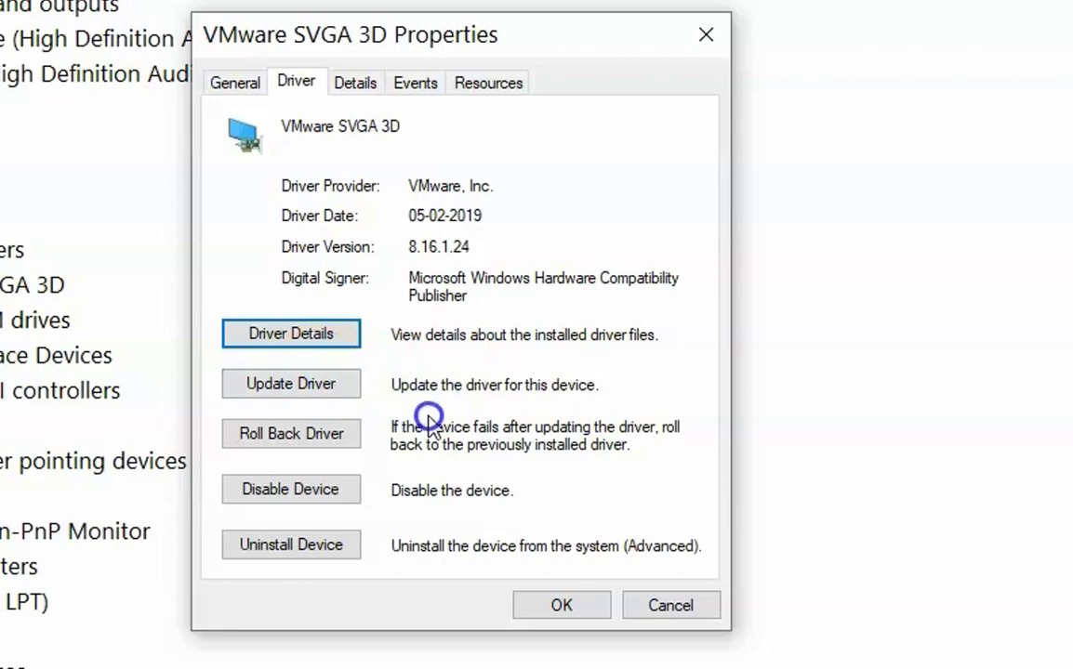
left_click(344, 435)
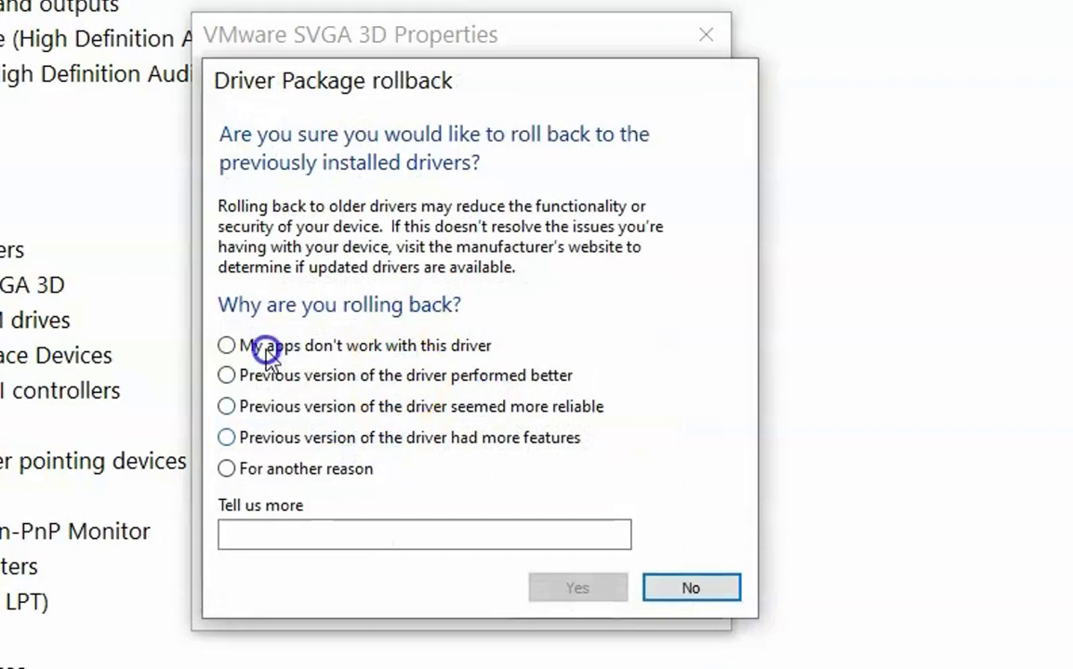
left_click(229, 346)
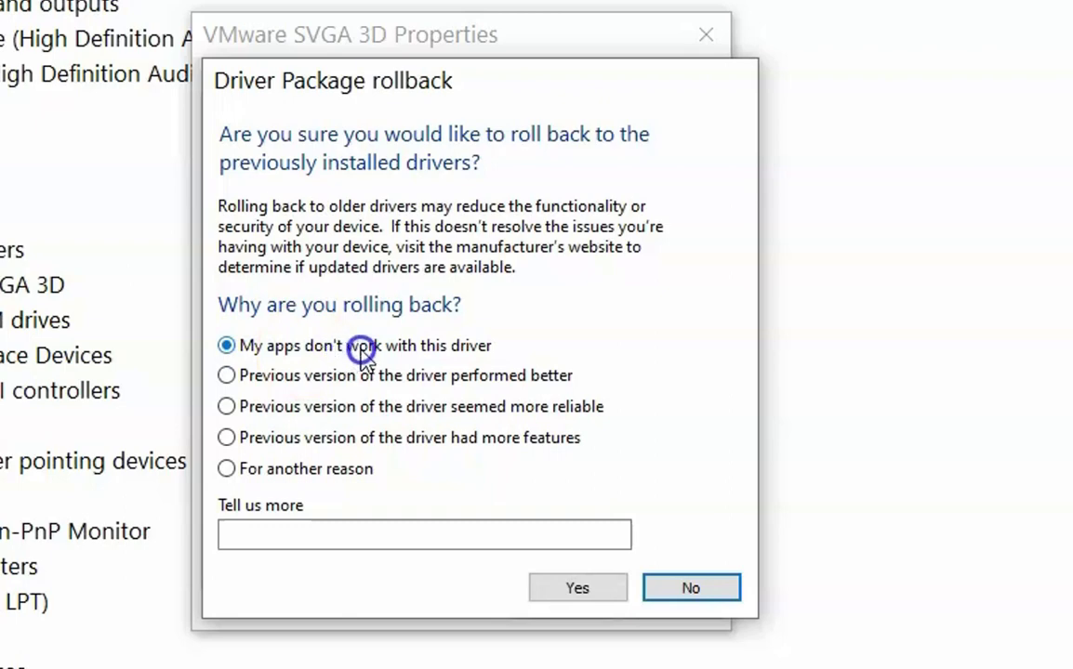
left_click(588, 595)
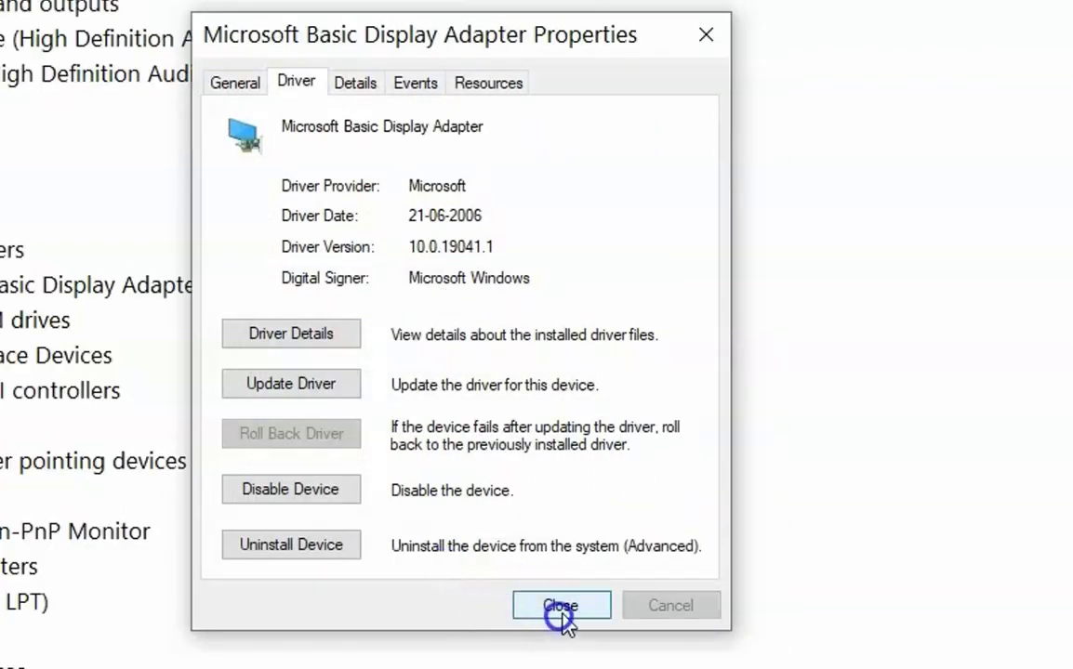
left_click(562, 606)
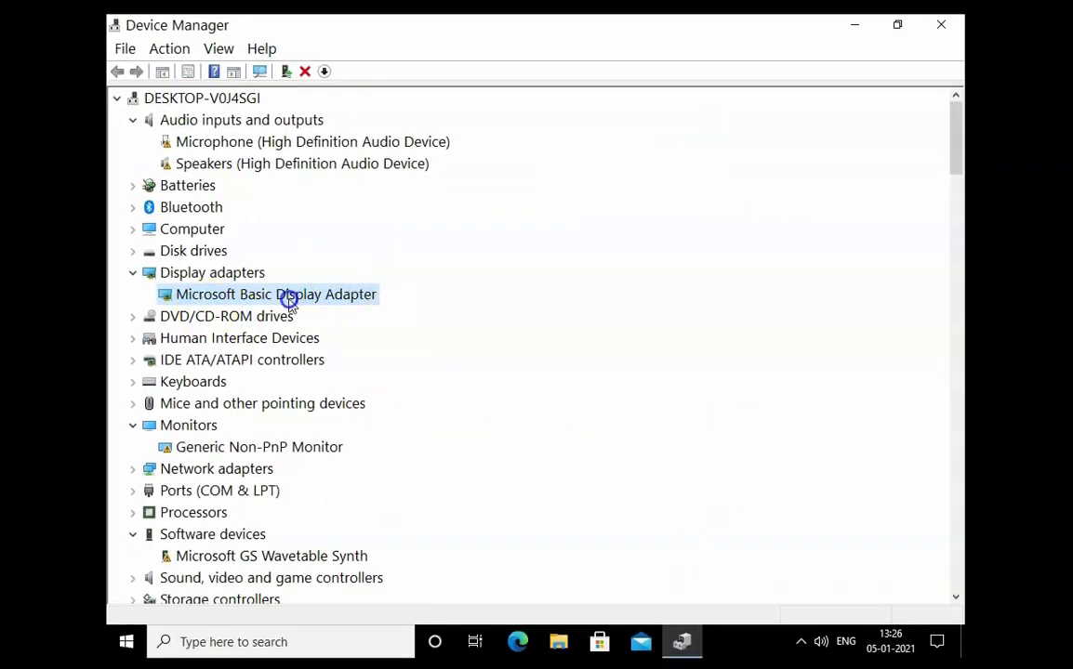
Scan for hardware changes, then auto-update the Microsoft Basic Display Adapter back to VMware SVGA 3D
right_click(241, 272)
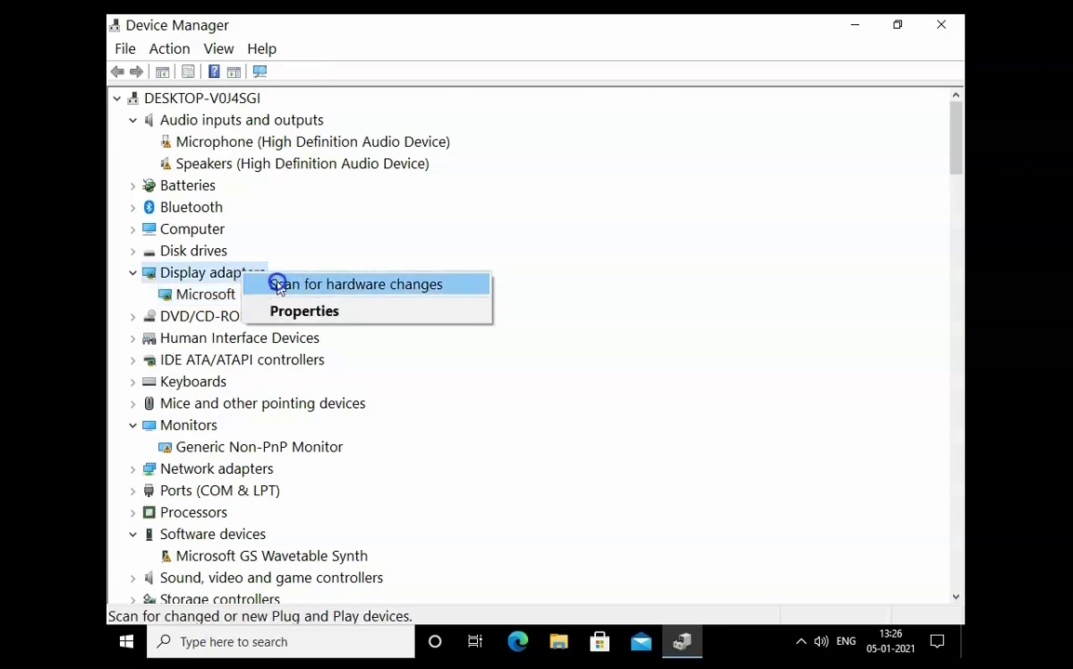
left_click(276, 287)
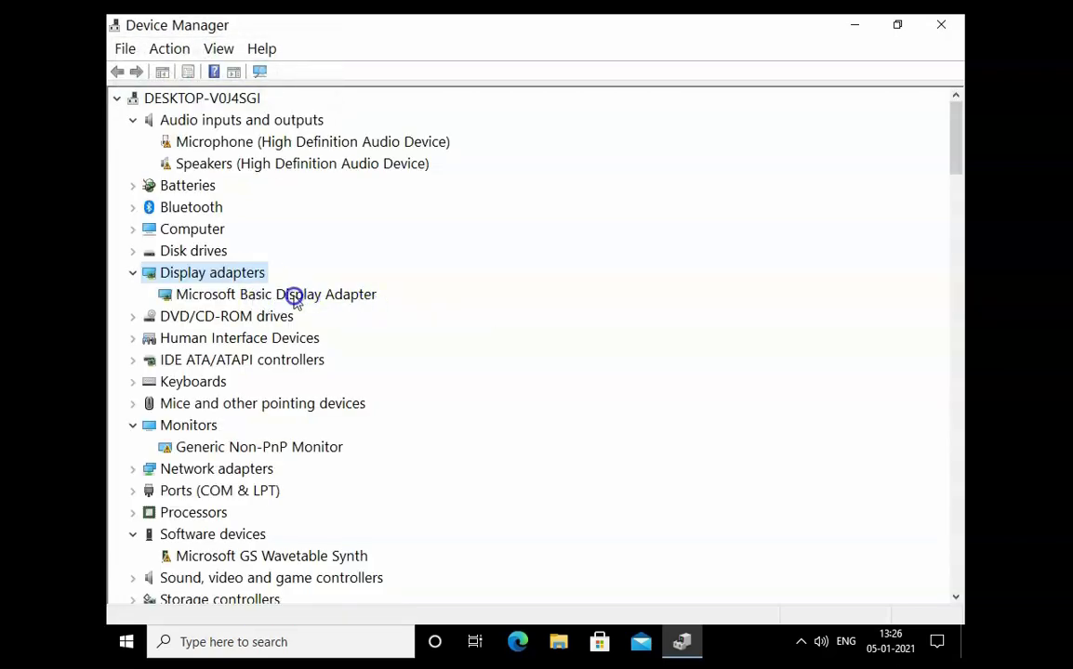
right_click(294, 295)
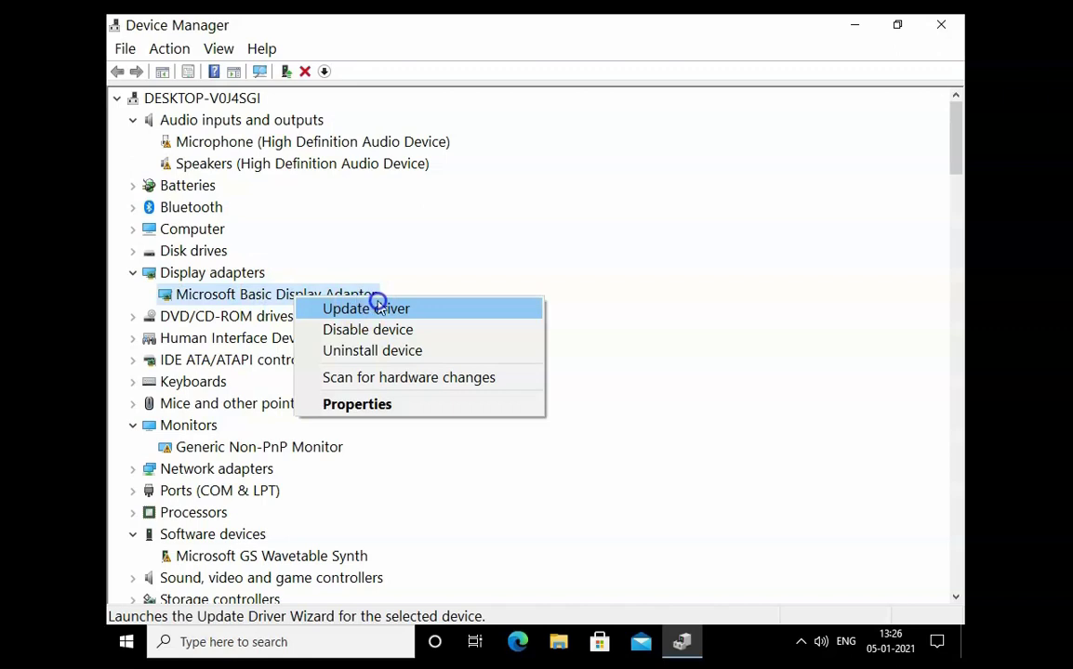
left_click(486, 306)
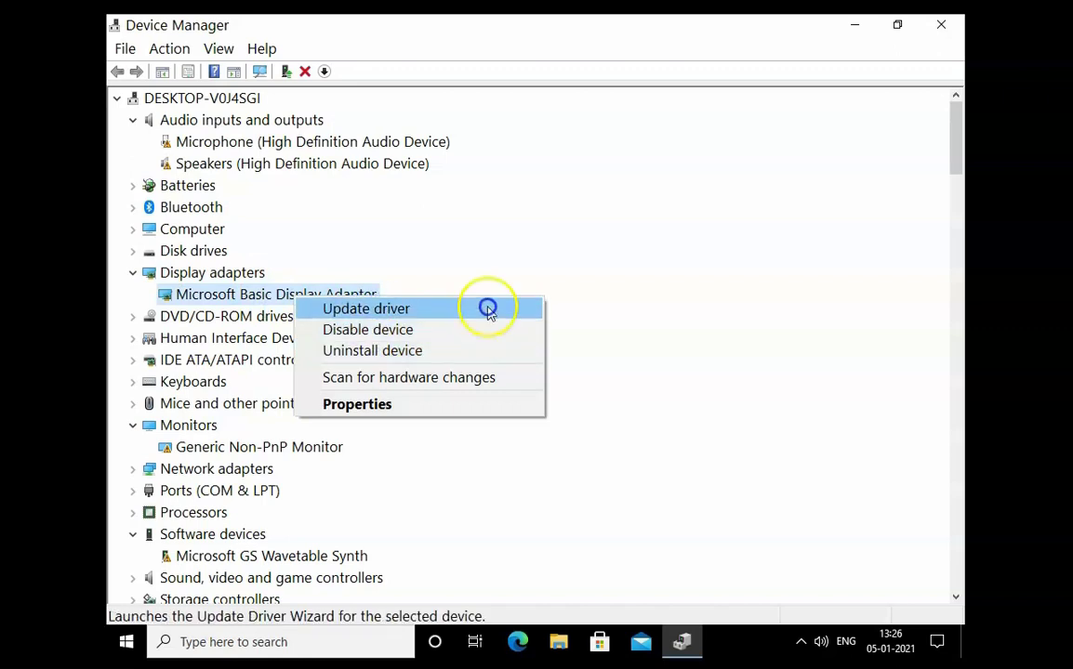
left_click(486, 306)
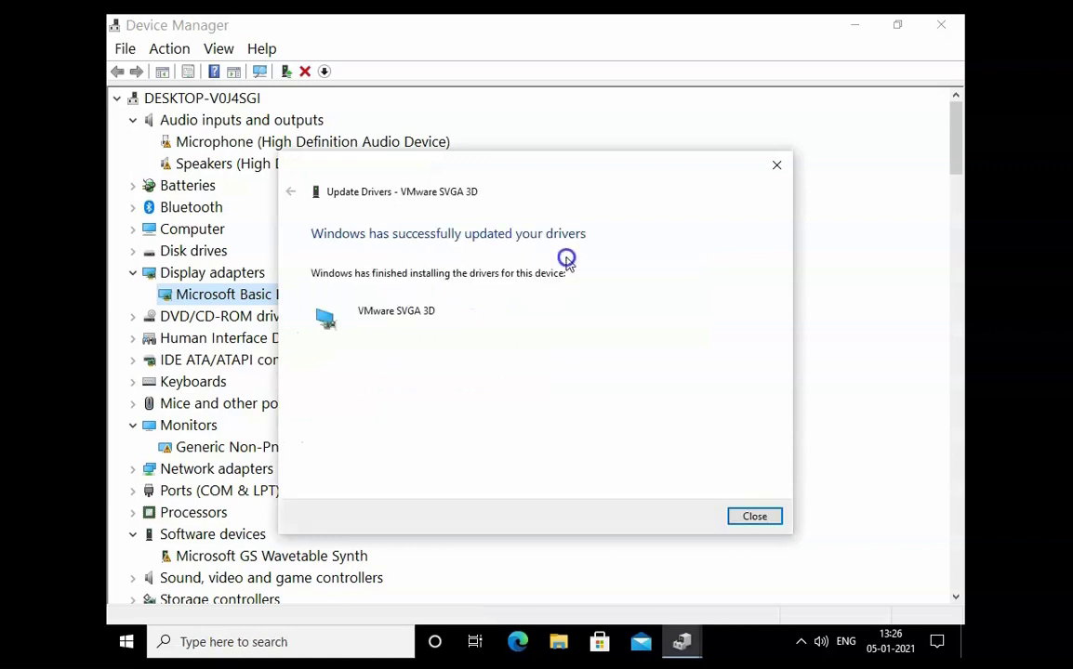
left_click(753, 518)
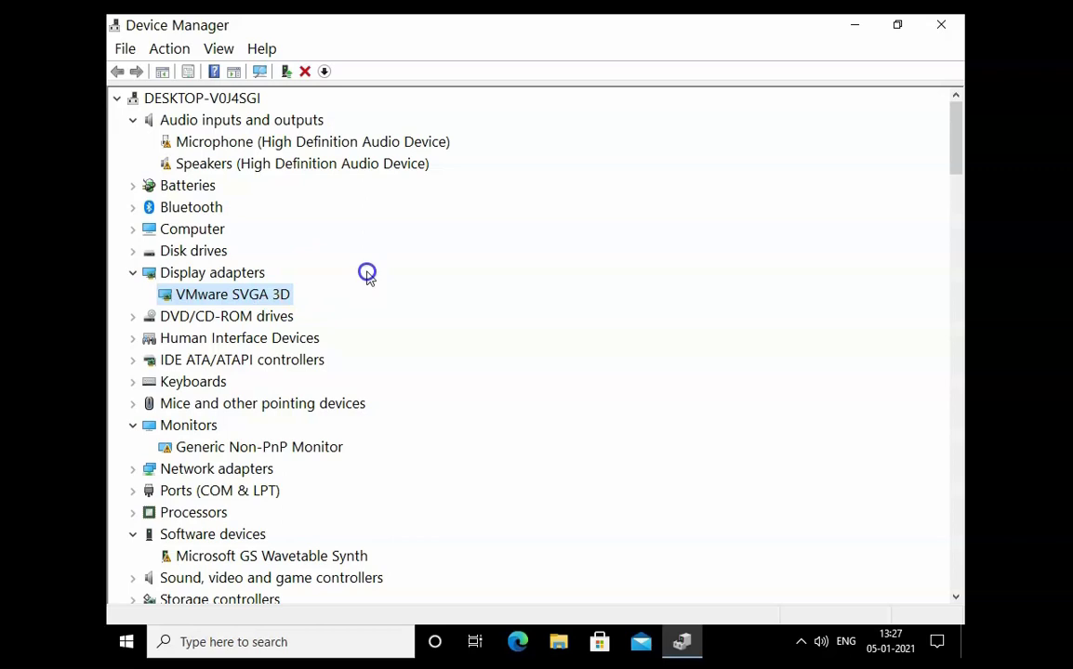
Uninstall the VMware SVGA 3D adapter, also deleting its driver software
right_click(235, 295)
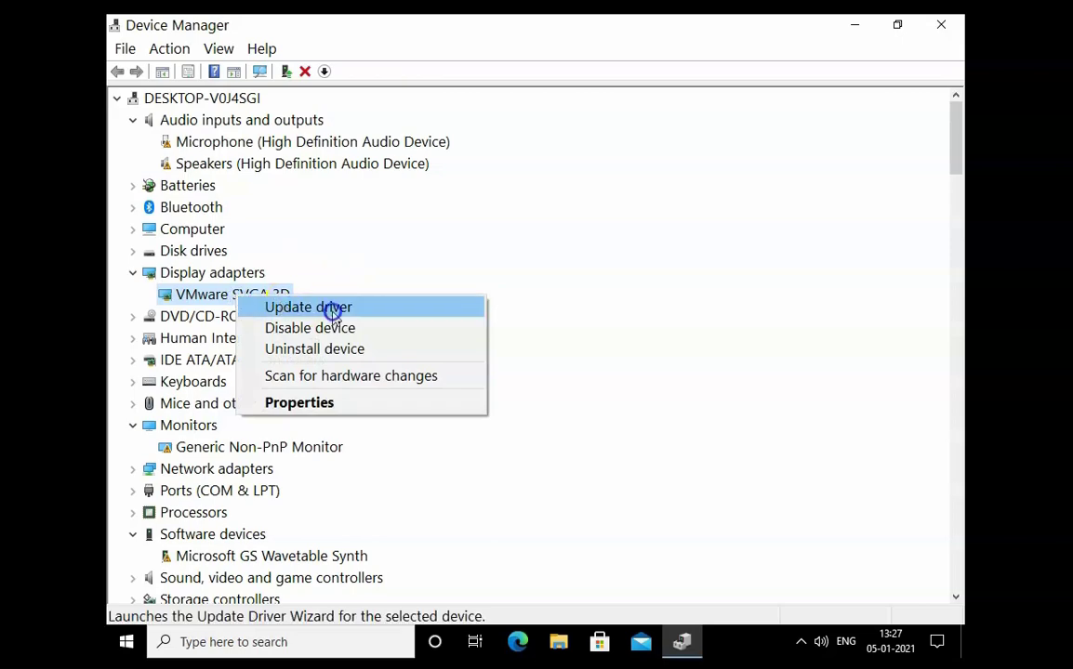
left_click(375, 351)
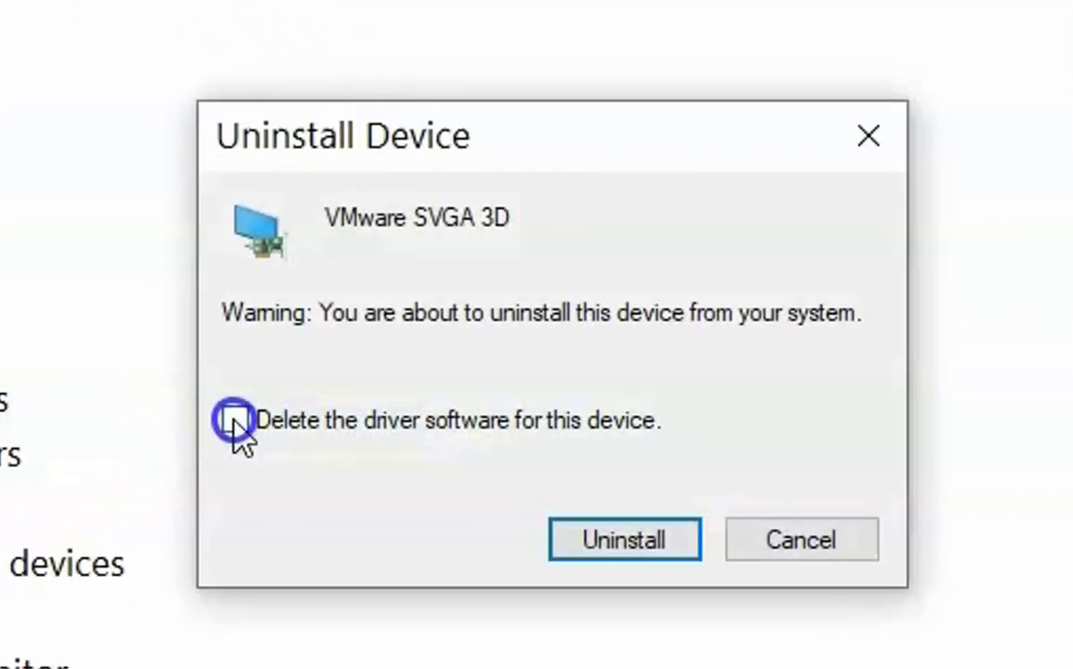
left_click(234, 423)
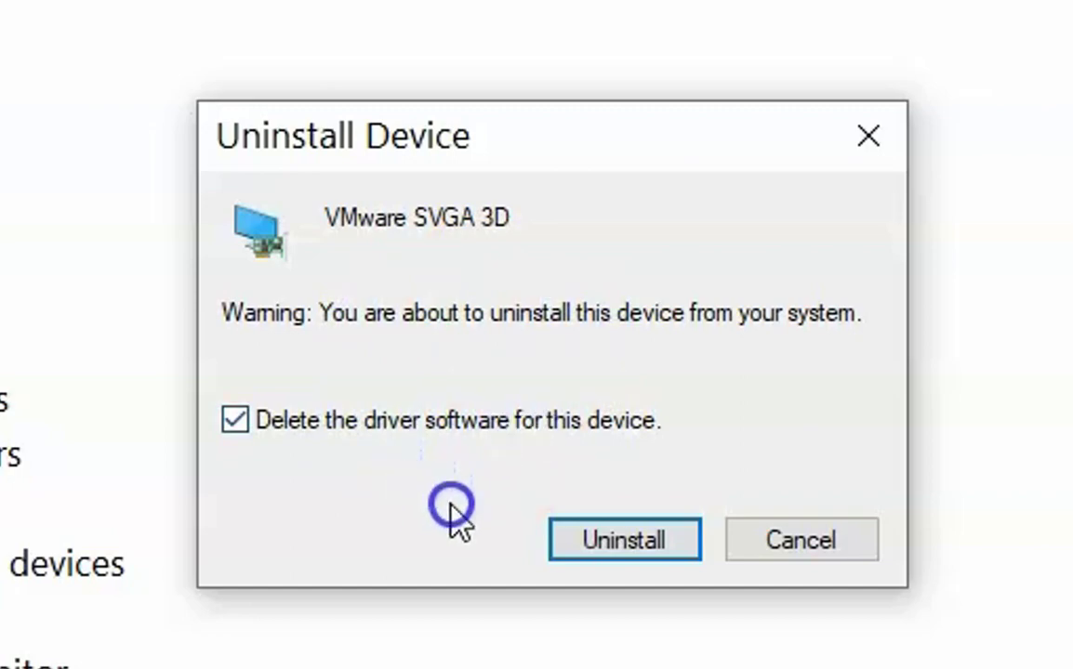
left_click(609, 541)
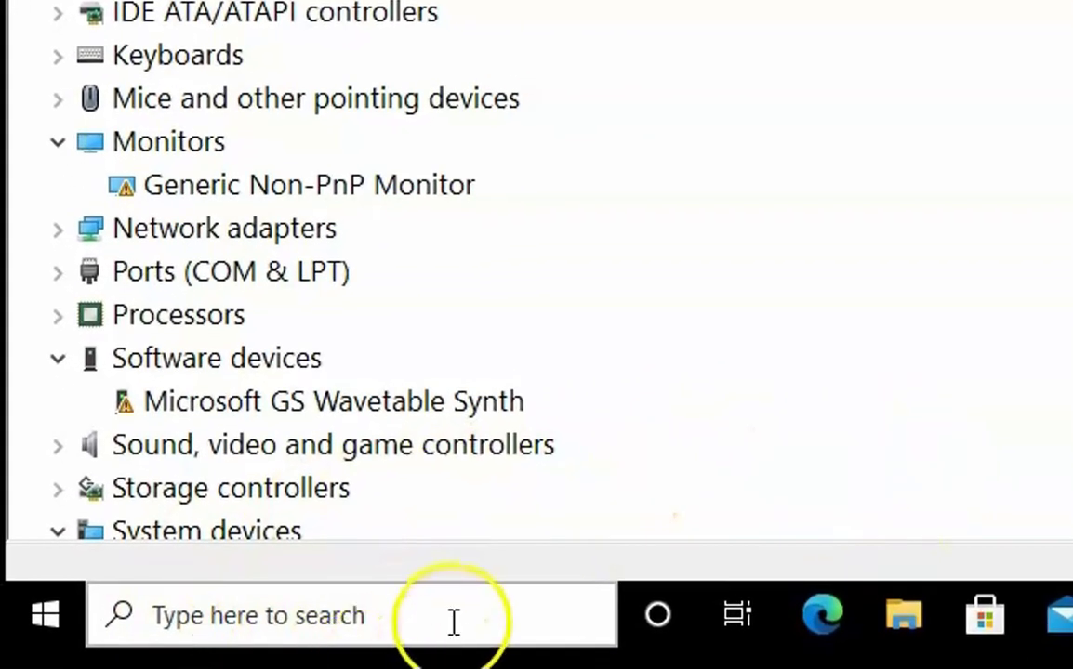
Search for cmd and launch Command Prompt as administrator
left_click(453, 618)
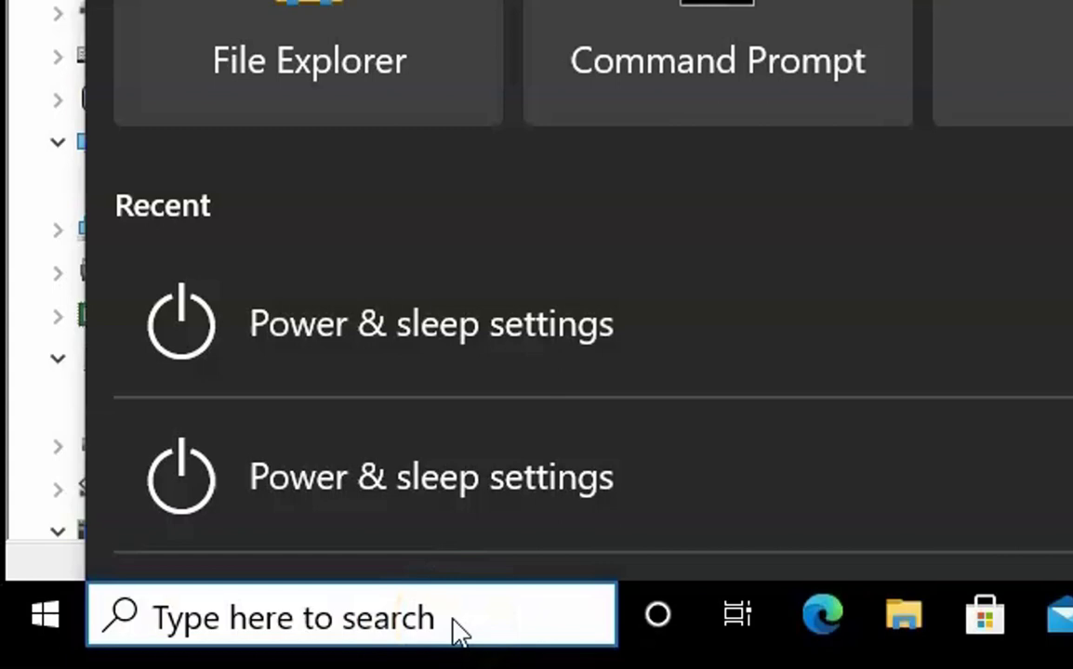
type("cmd")
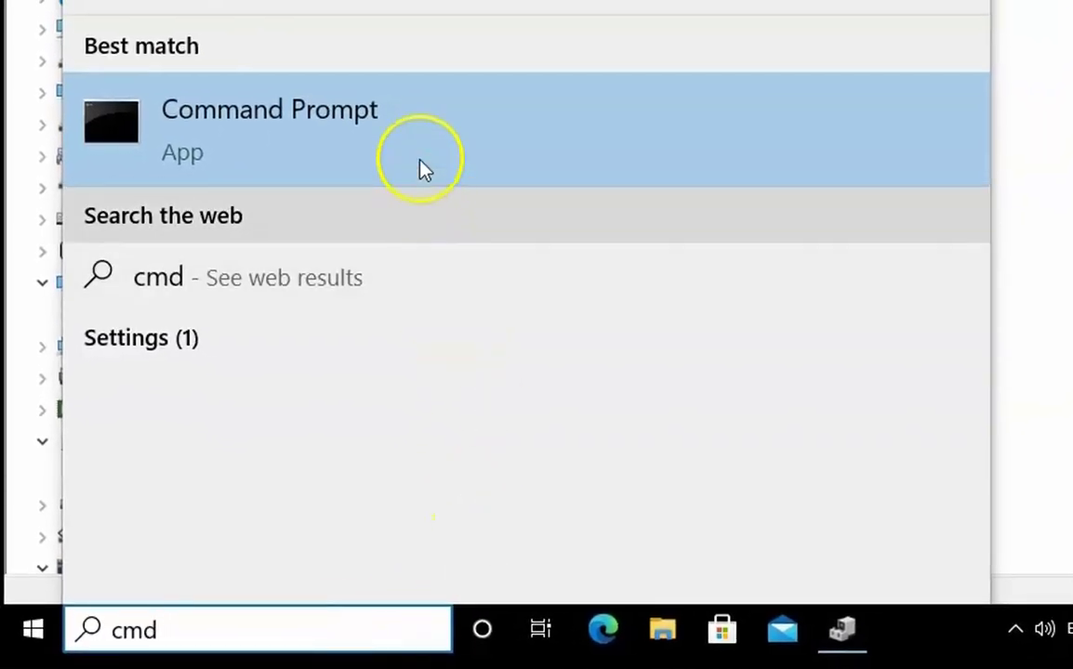
right_click(423, 168)
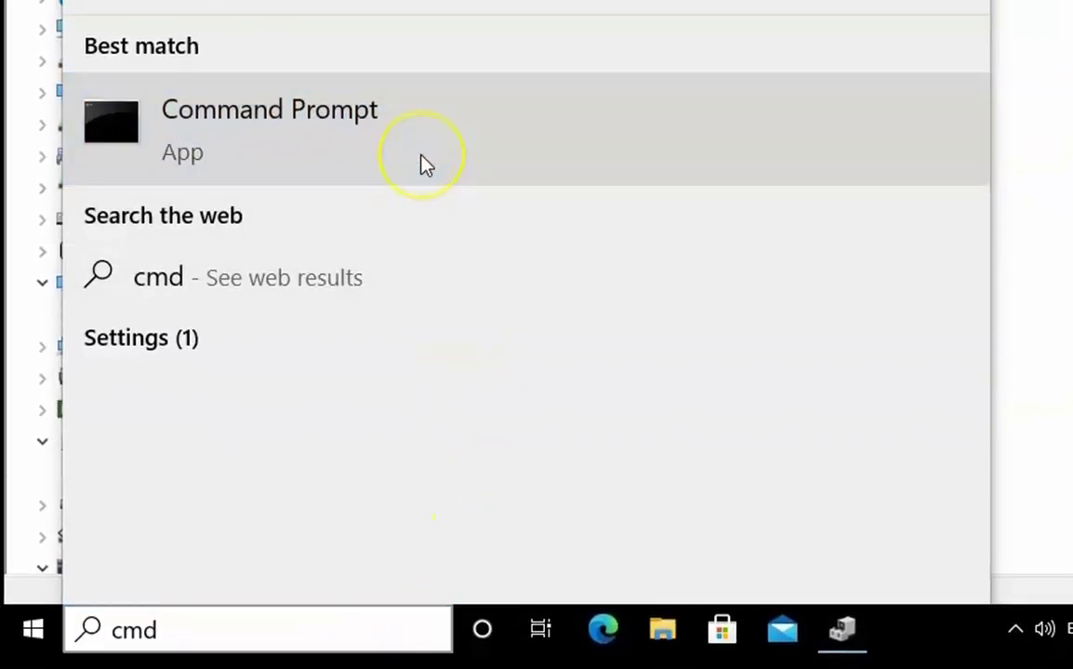
left_click(604, 197)
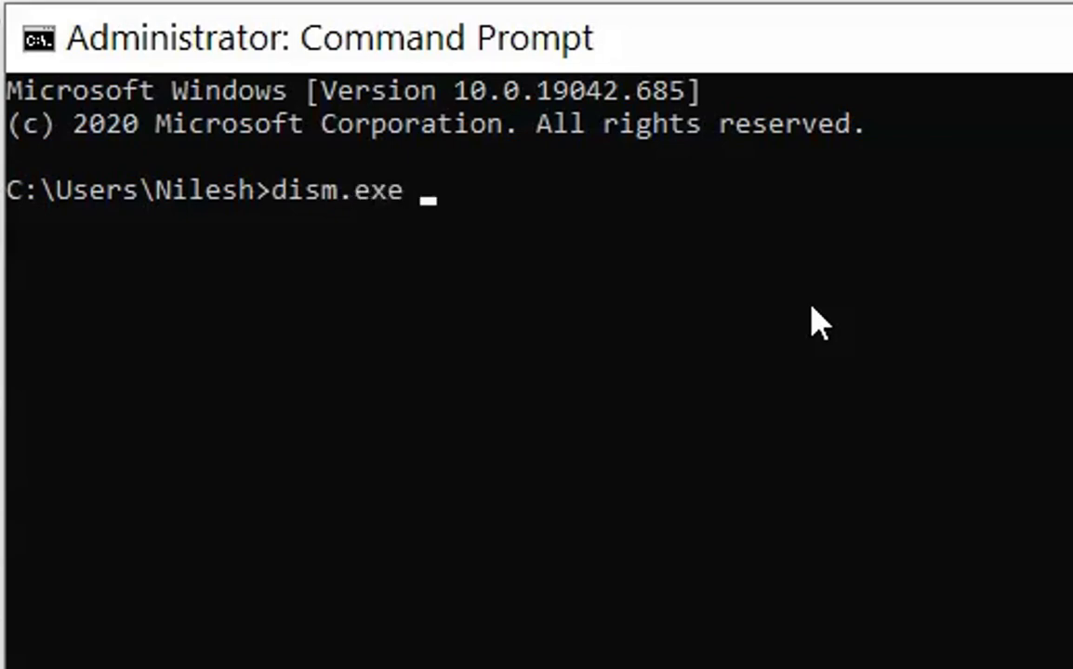
Run dism.exe /online /cleanup-image /restorehealth in the administrator Command Prompt
type("dism.exe /onli")
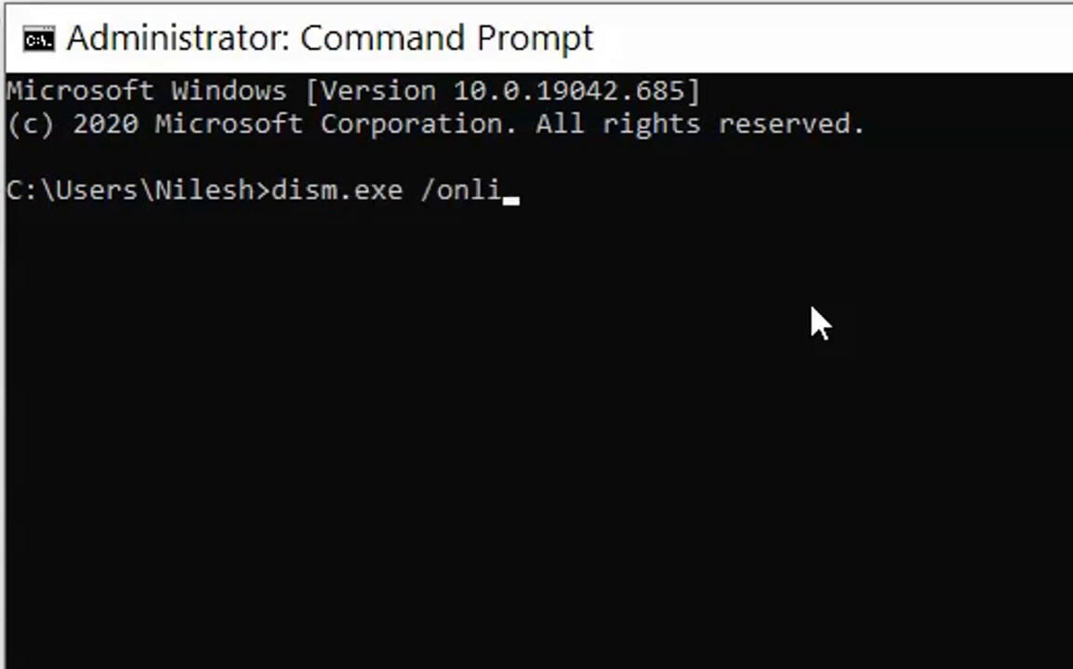
type("ne /")
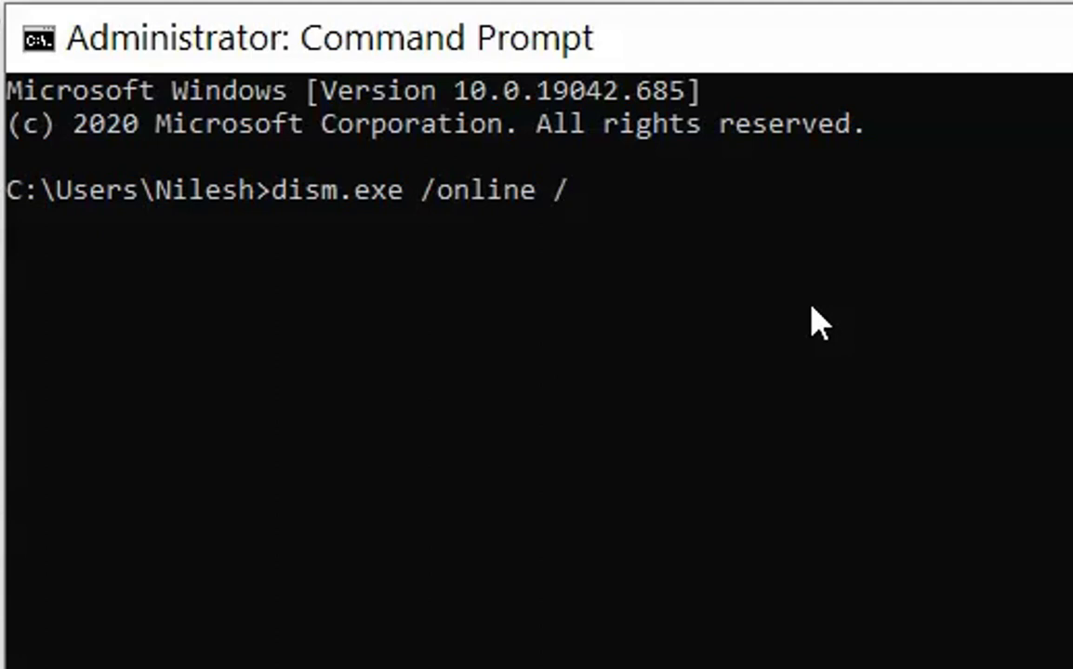
type("cleanup-")
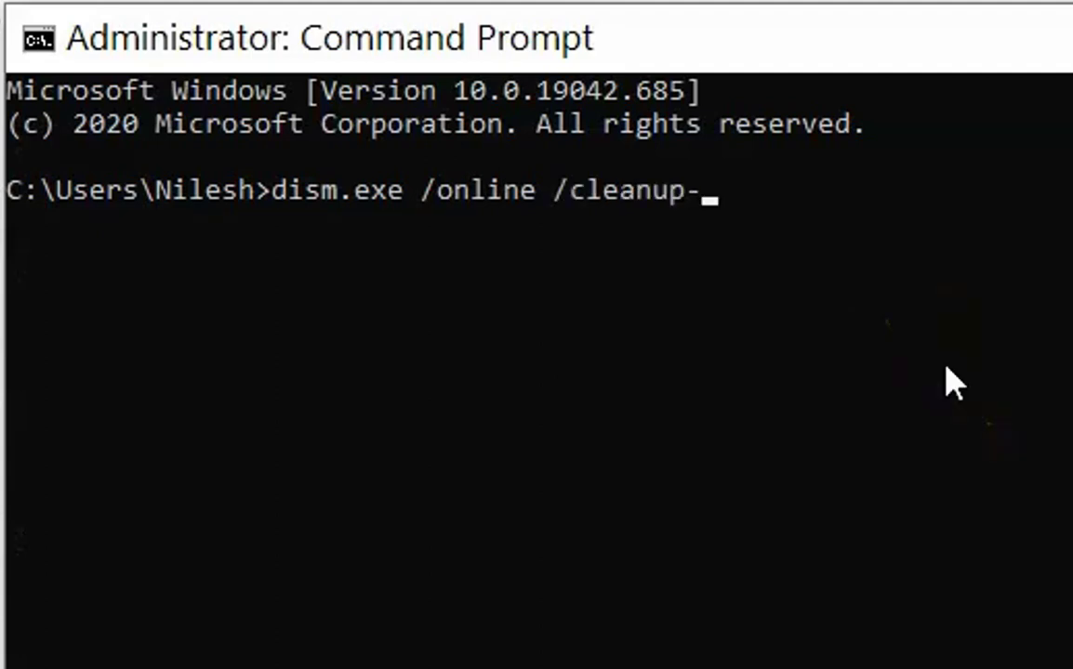
type("image /restore")
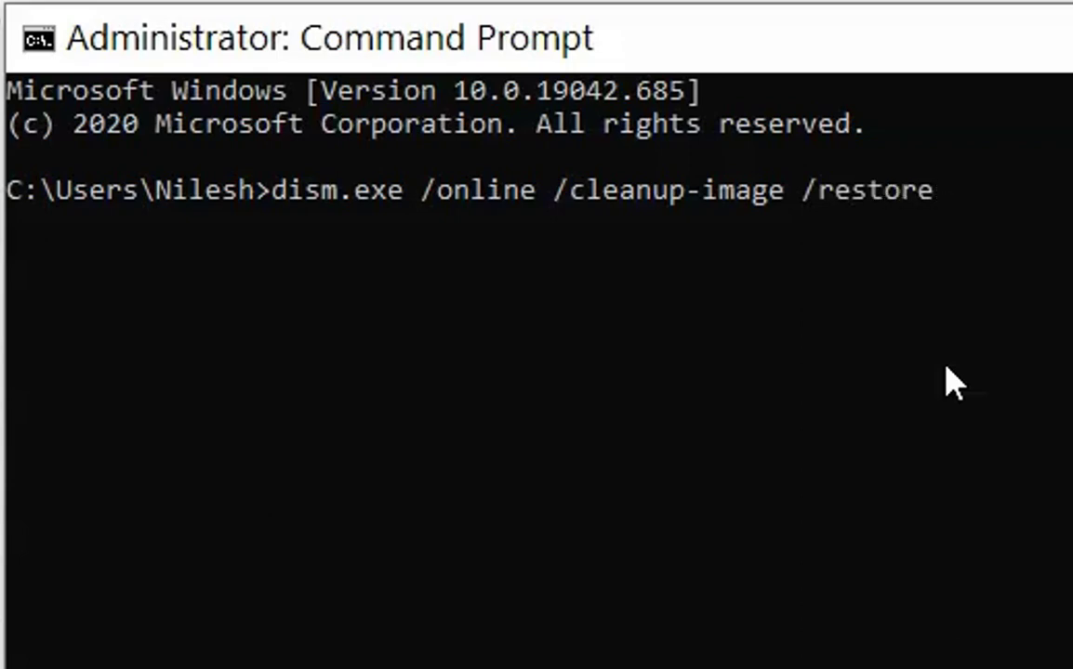
type("health")
key("Return")
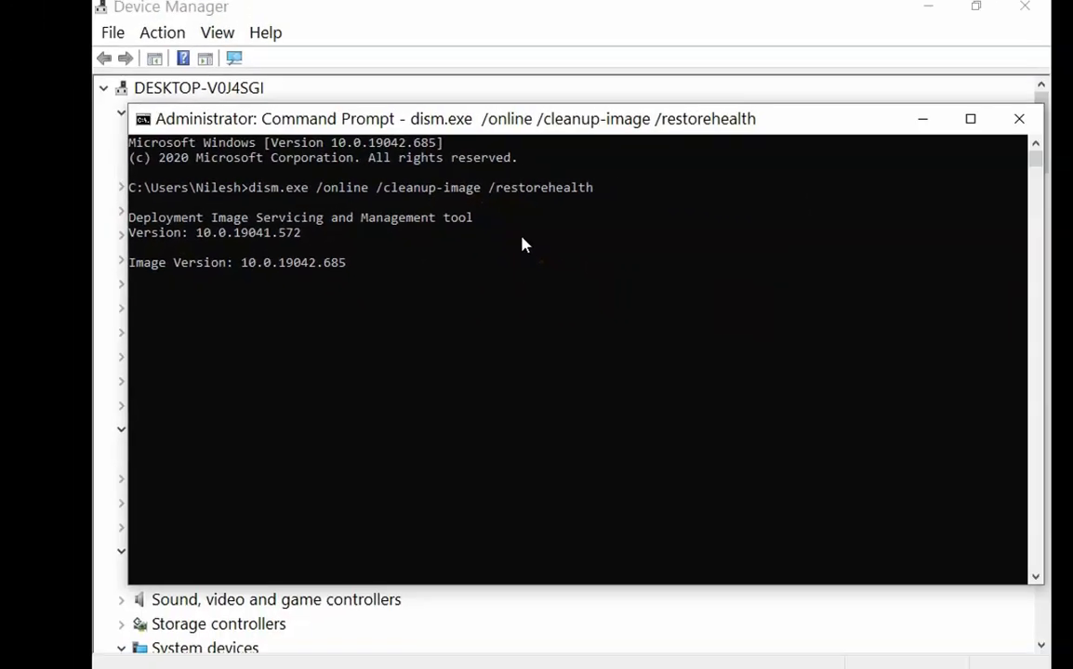
Launch a second Command Prompt as administrator from Windows search
left_click(288, 641)
type("cmd")
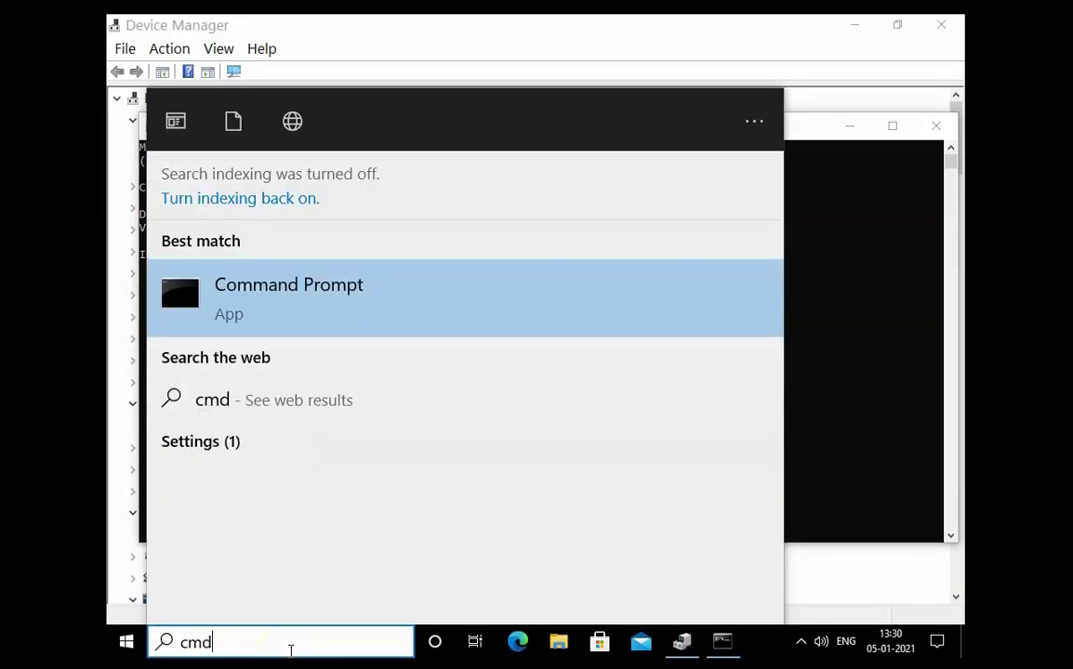
right_click(340, 290)
left_click(470, 319)
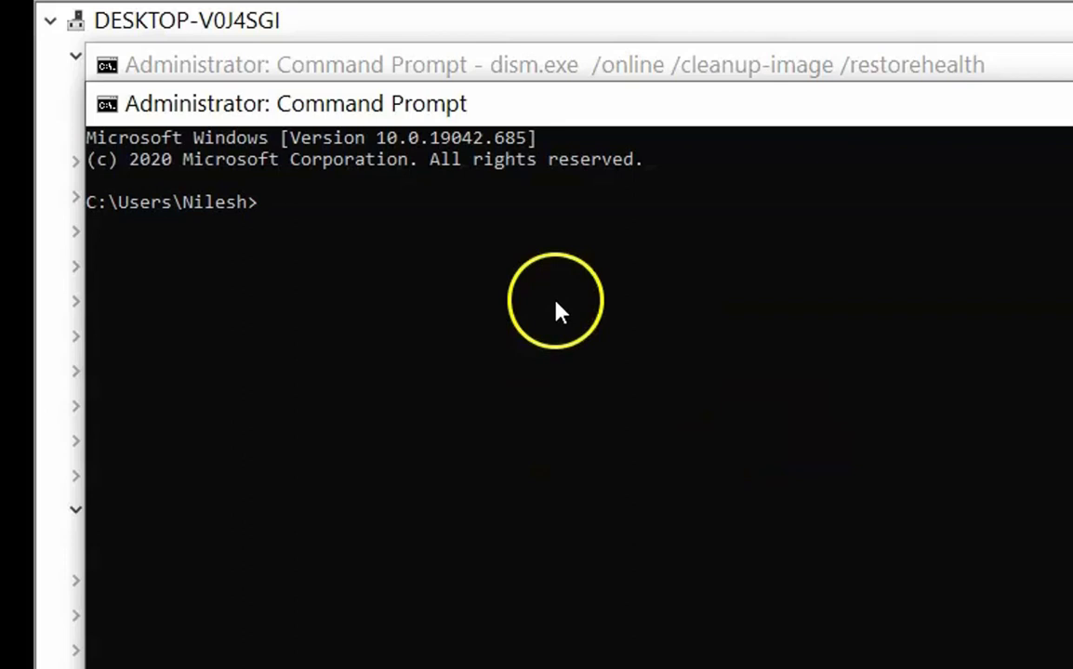
Start the sfc /scannow system file check in the new console
type("sfc /scannow")
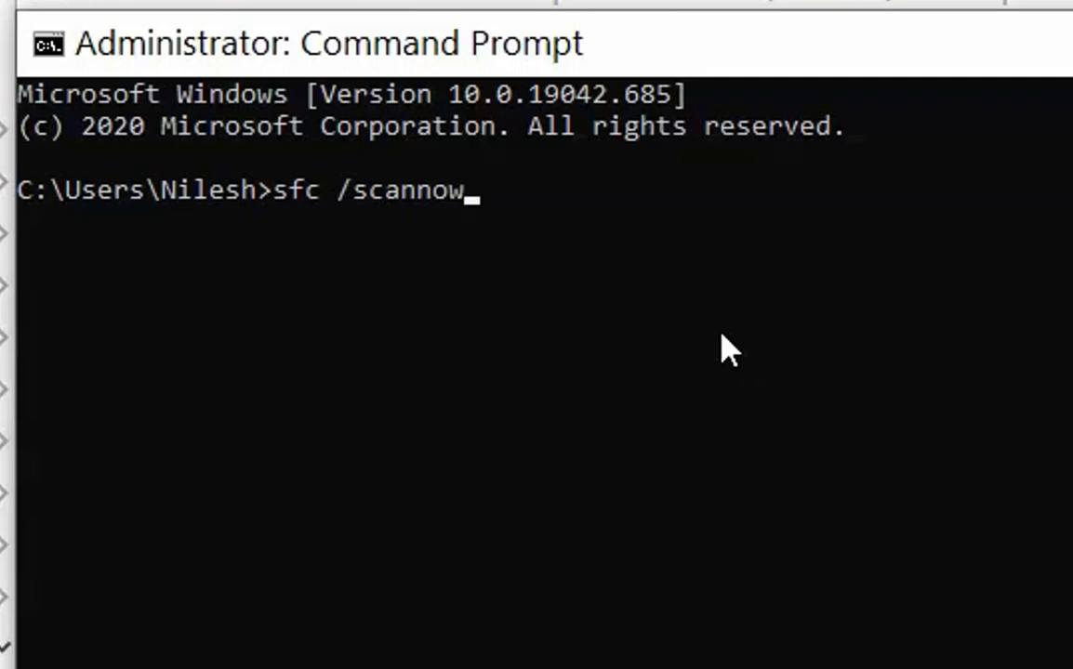
key("Return")
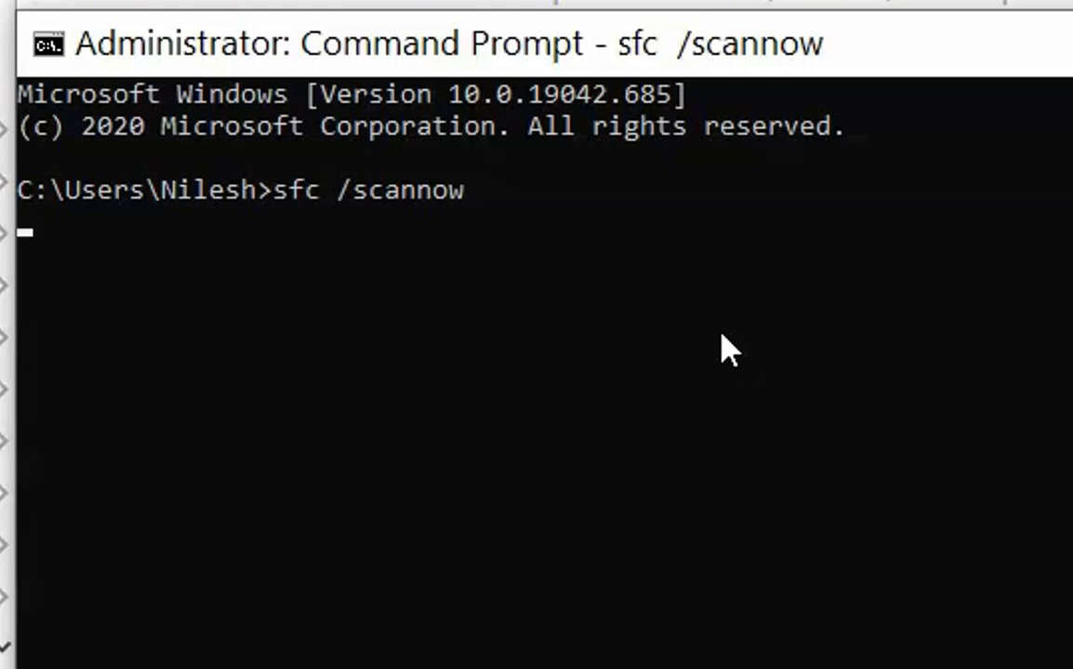
left_click(750, 354)
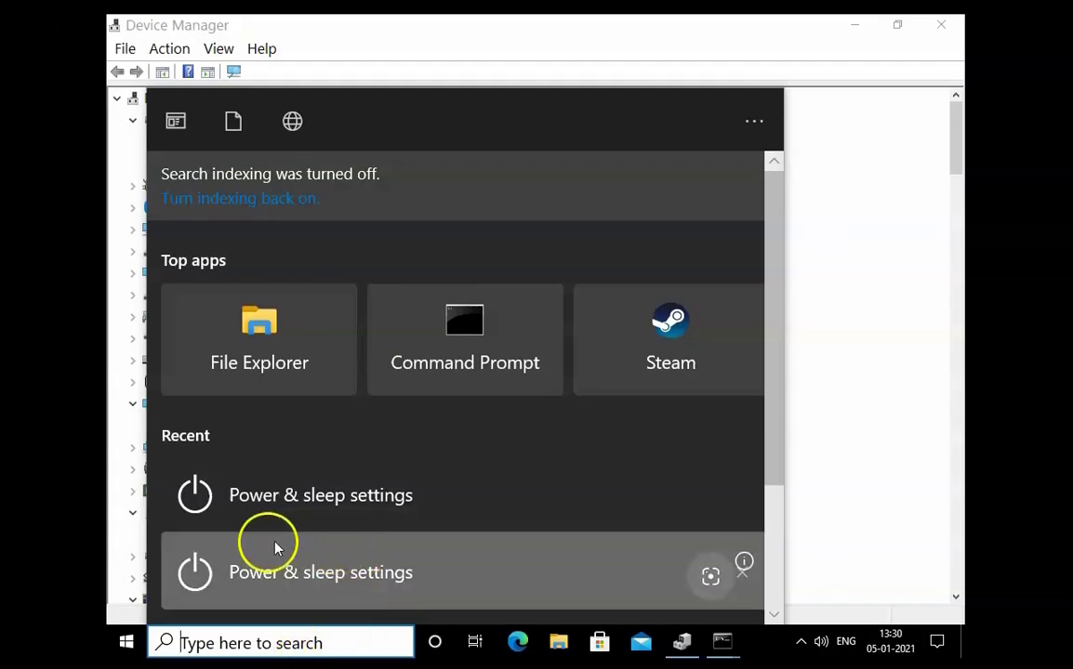
Check that the power plan's Sleep after value is Never in advanced settings, then close the dialog
type("power")
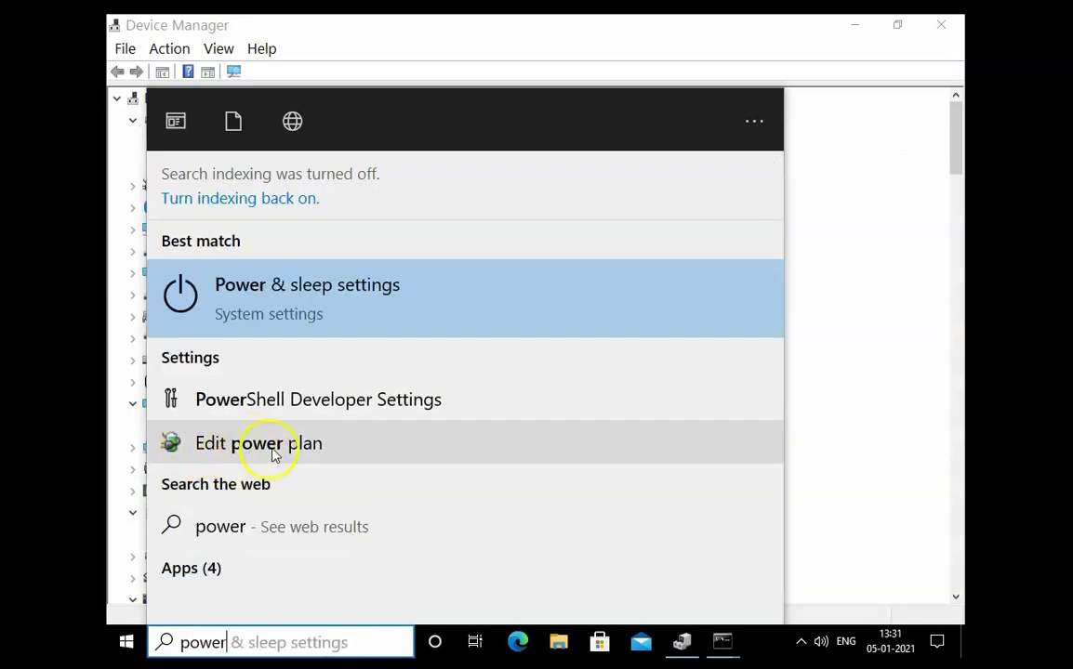
left_click(297, 454)
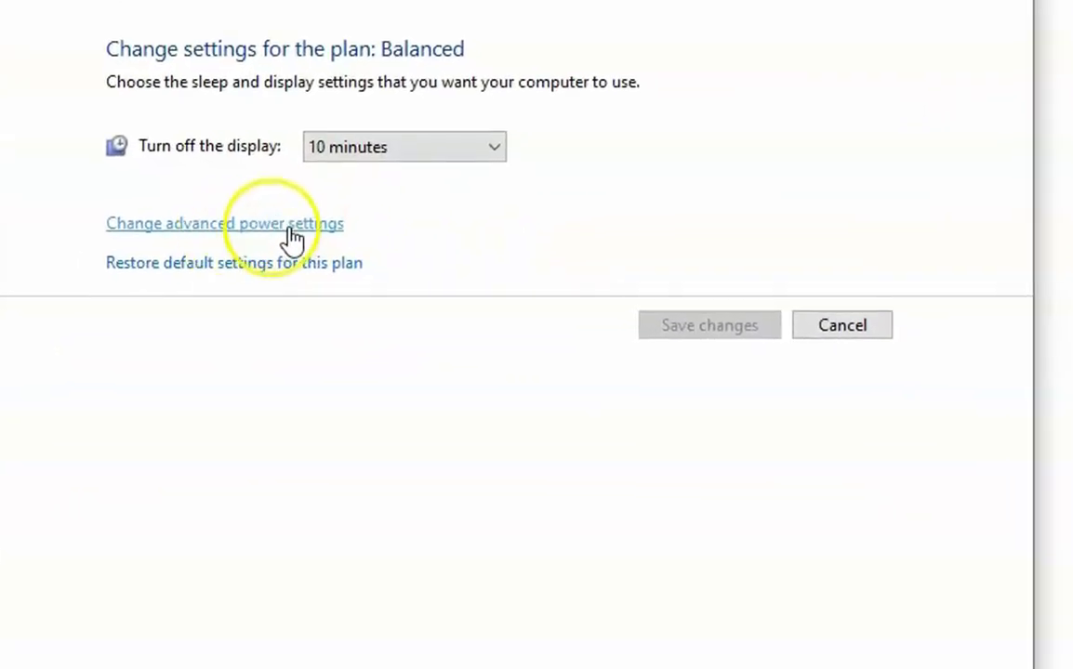
left_click(288, 238)
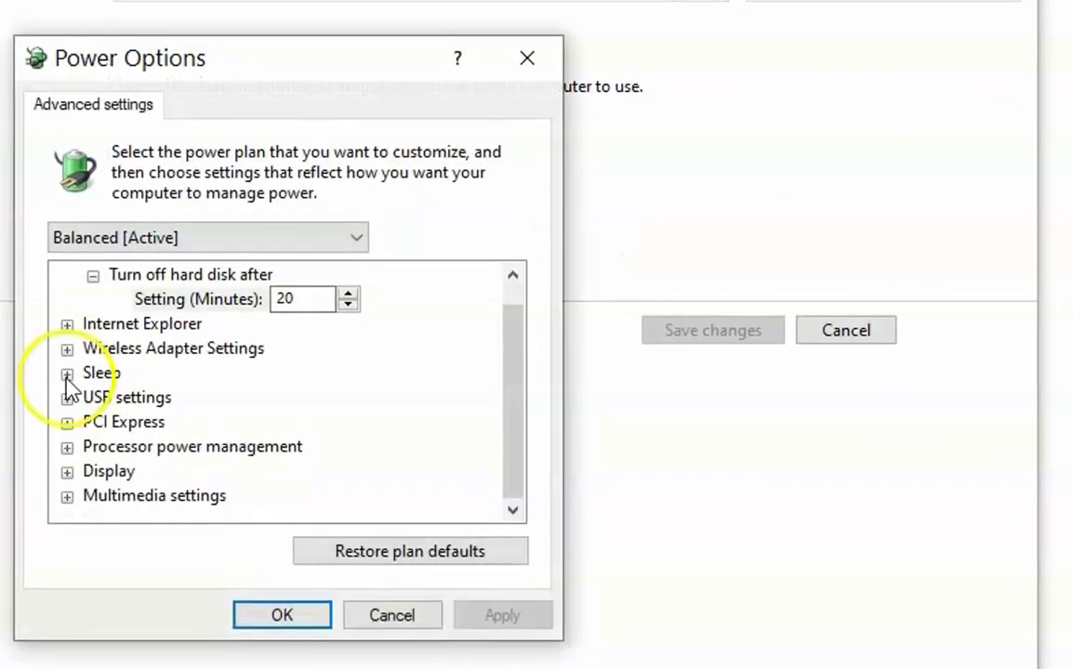
left_click(69, 371)
left_click(69, 370)
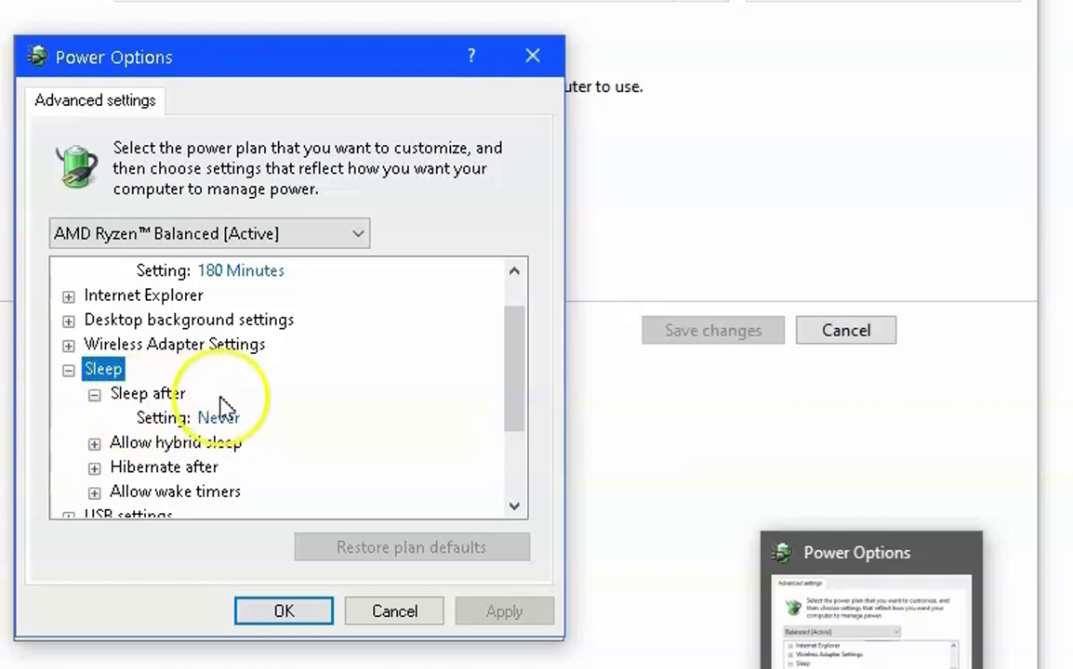
left_click_drag(517, 381, 511, 418)
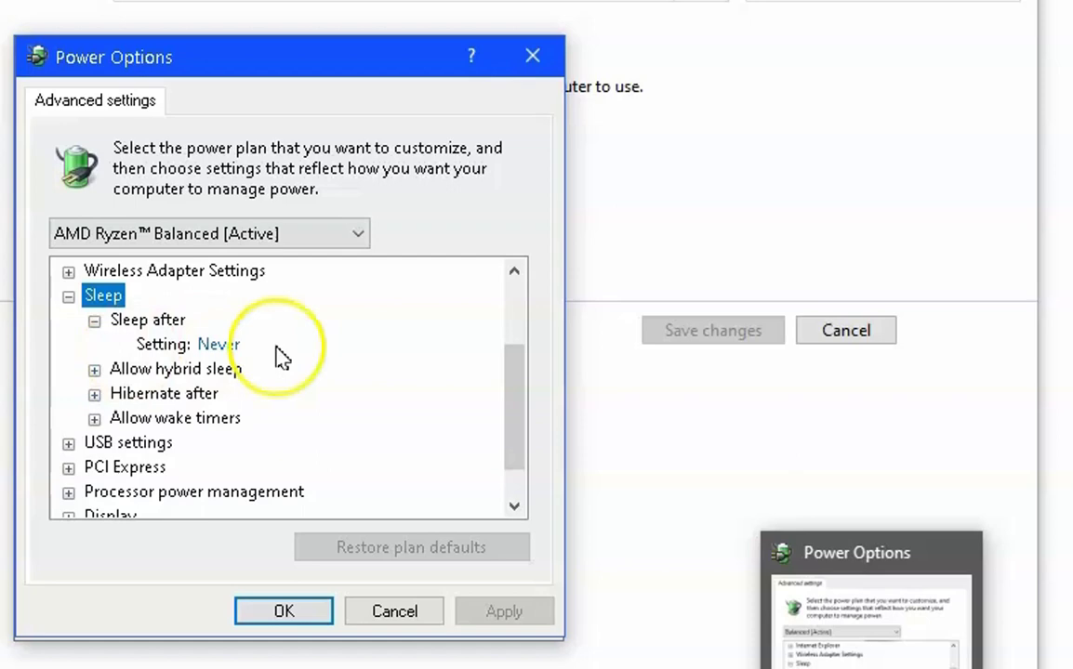
left_click_drag(517, 399, 533, 439)
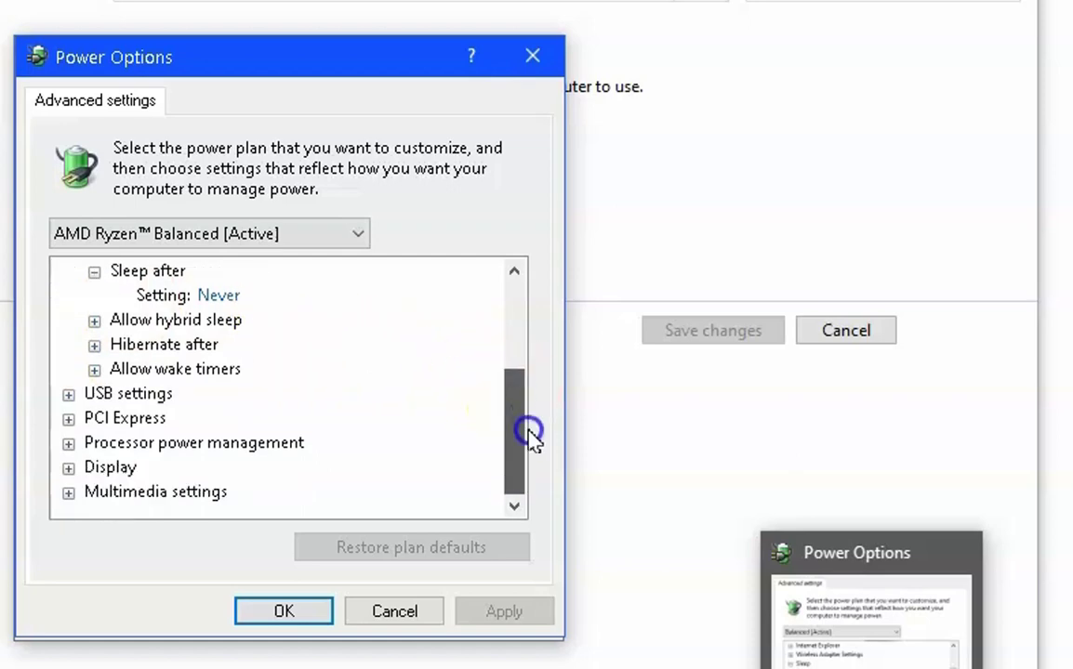
left_click(290, 617)
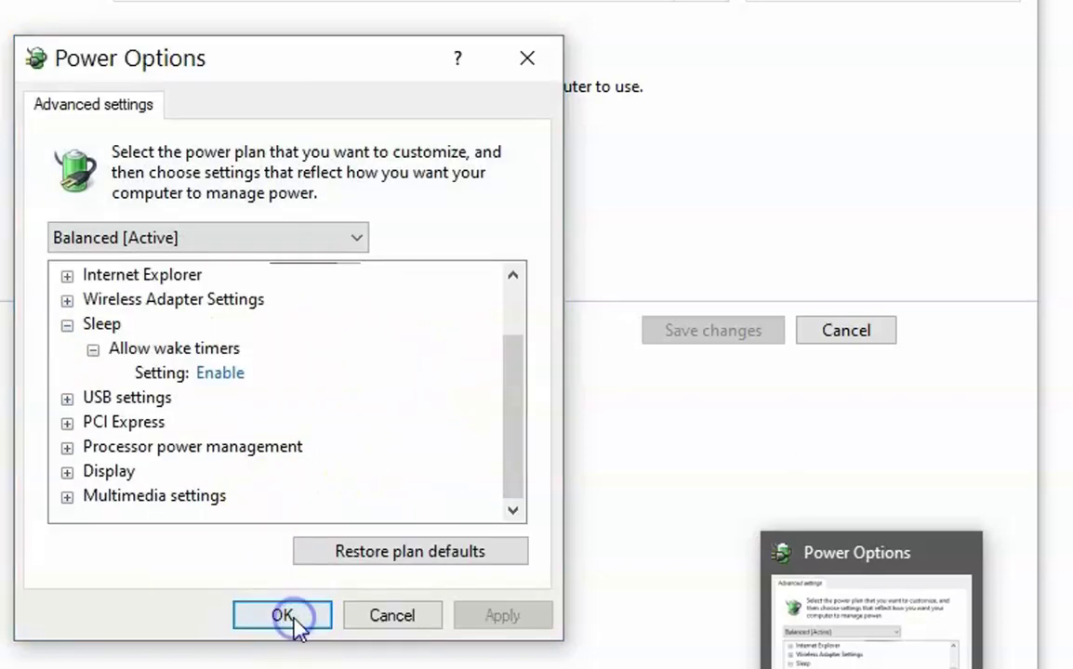
left_click(290, 618)
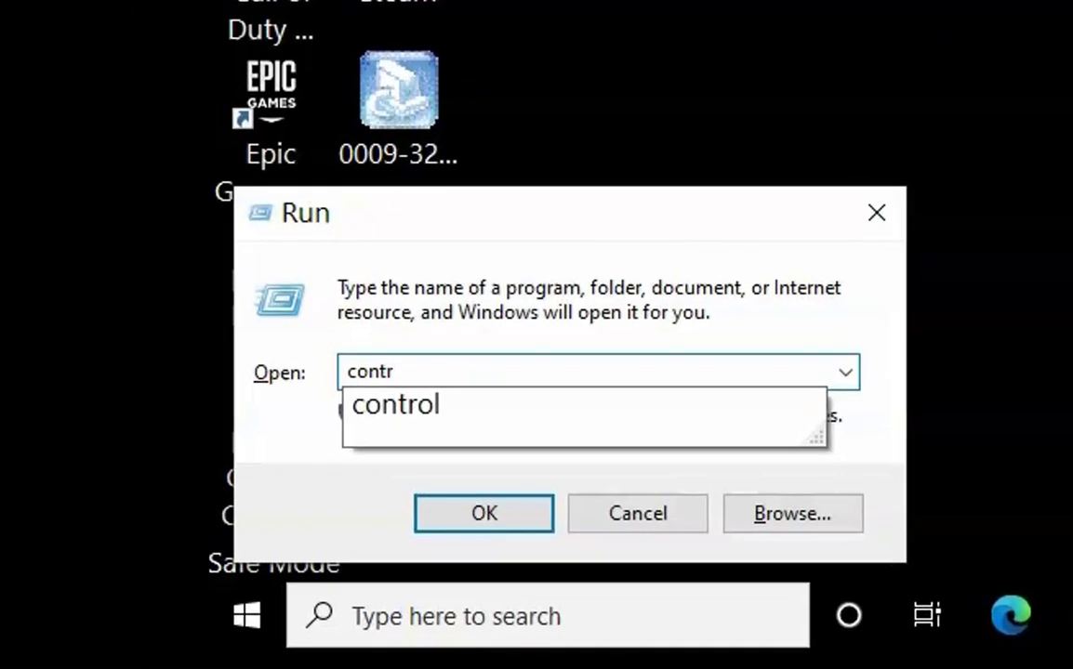
Uncheck Turn on fast startup in Power Options' power button settings and save the change
type("ol")
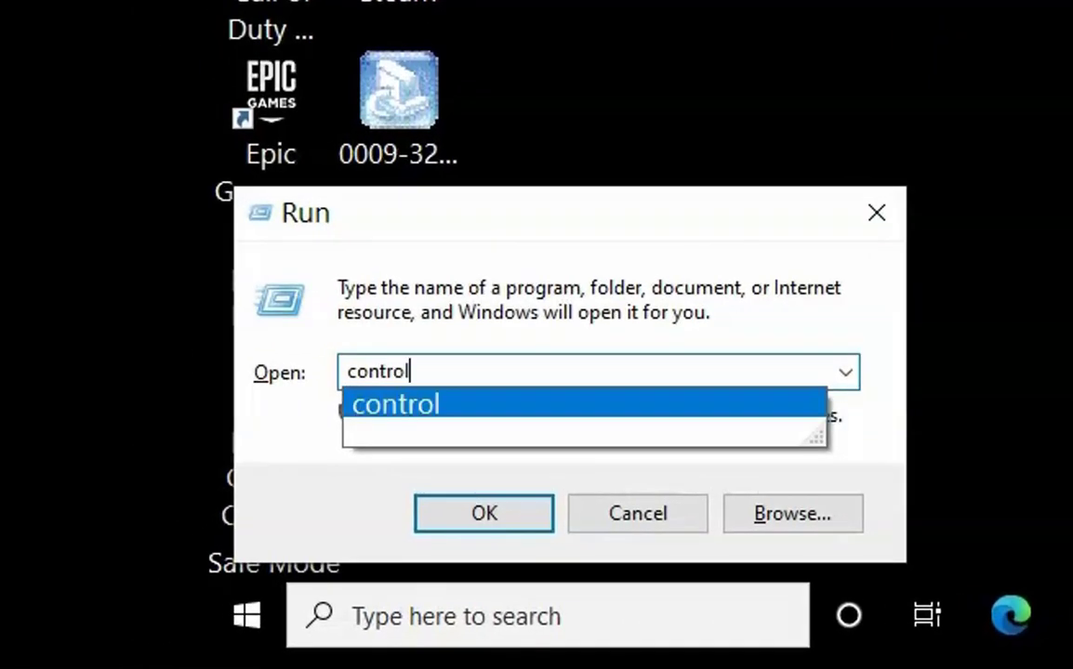
key("Return")
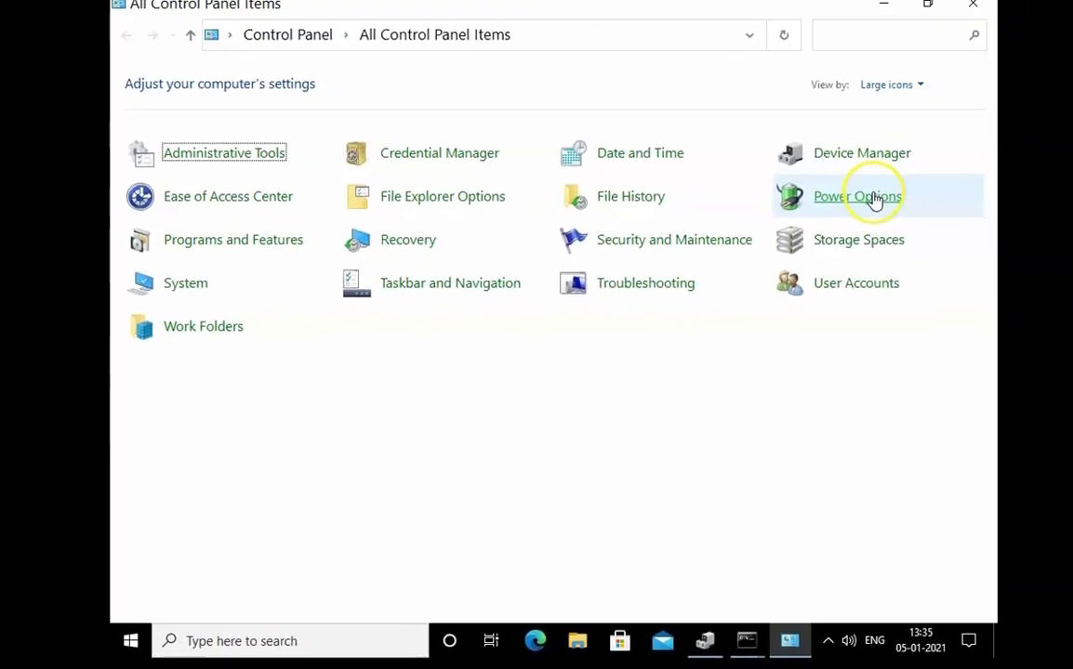
left_click(845, 215)
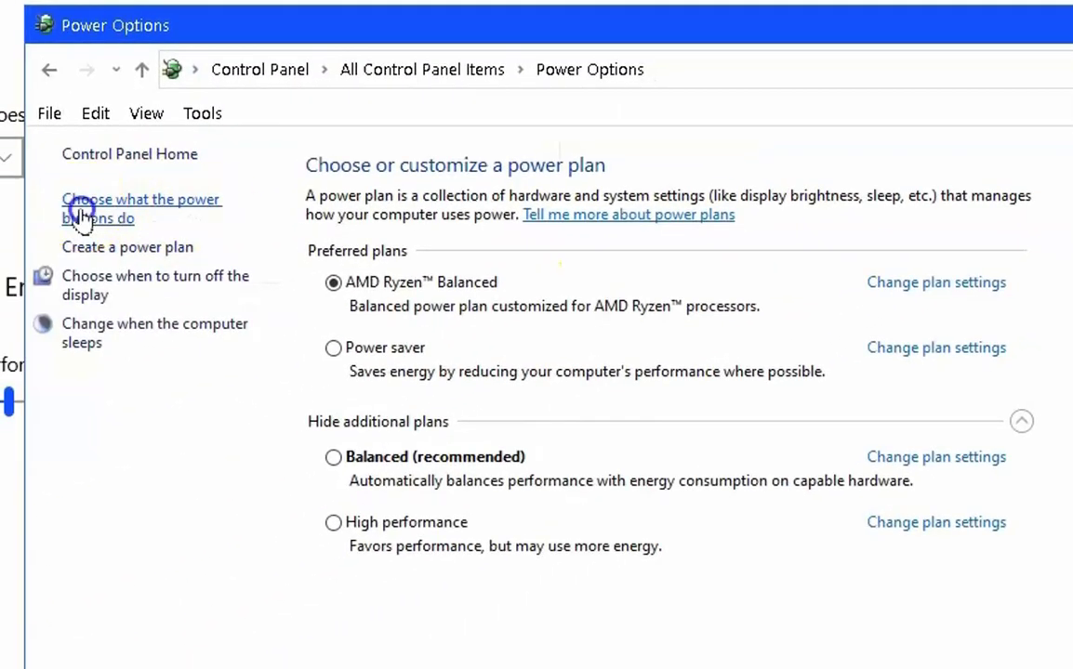
left_click(79, 216)
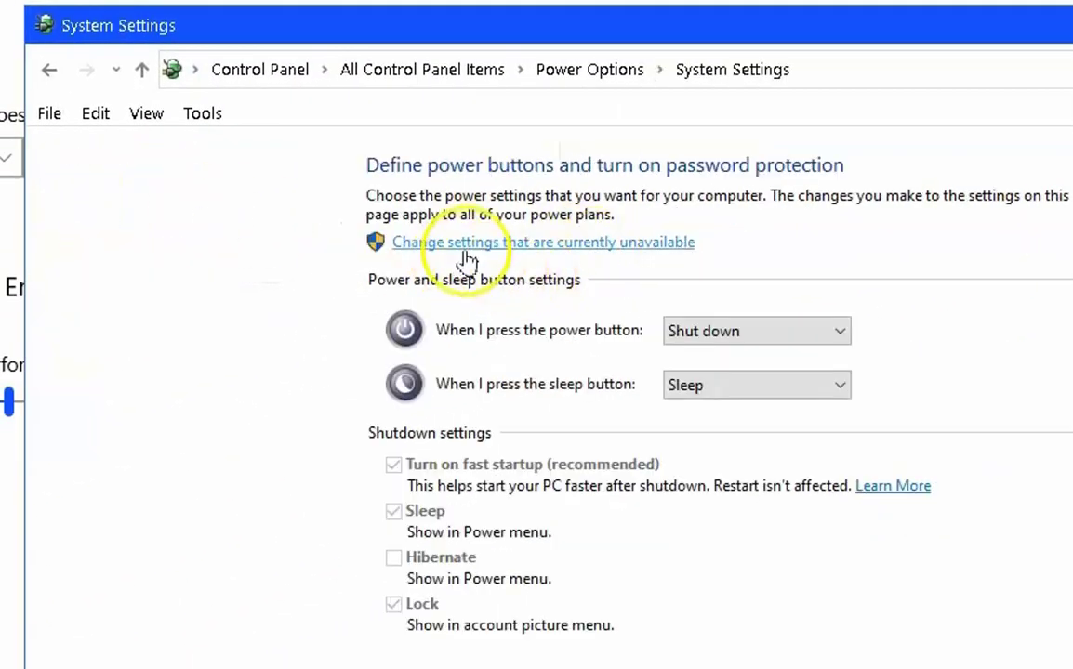
left_click(609, 243)
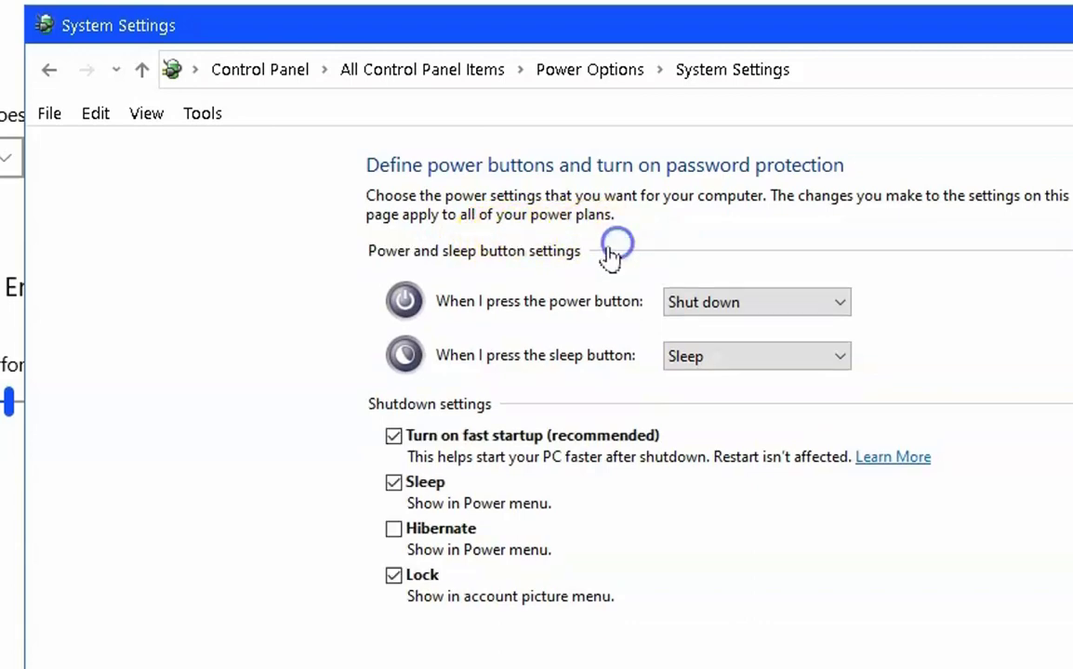
left_click(395, 440)
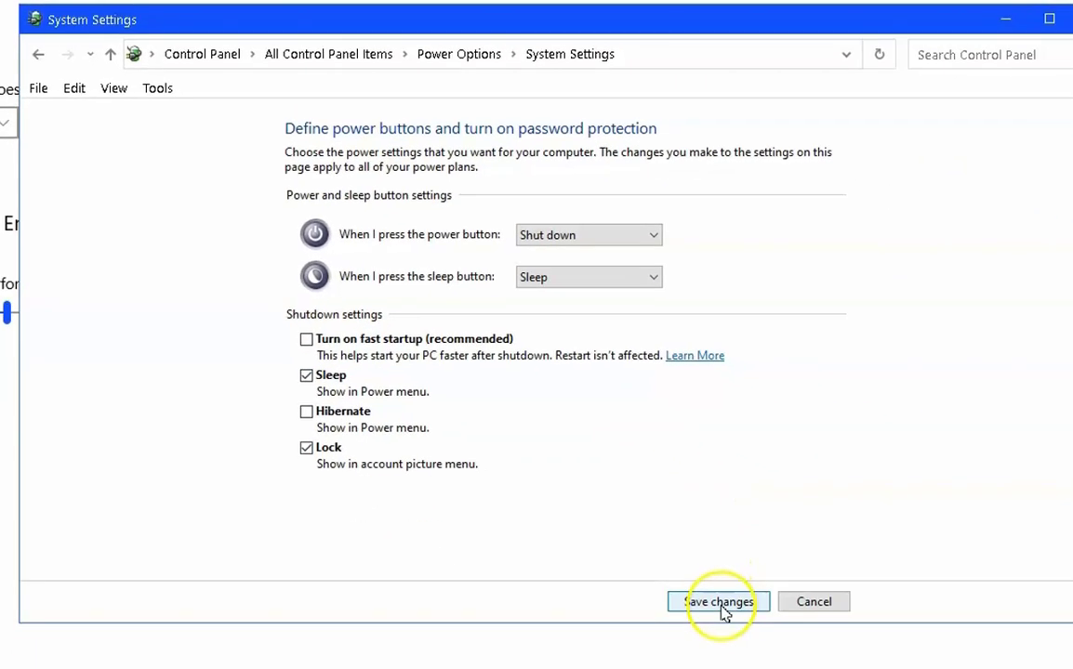
left_click(721, 602)
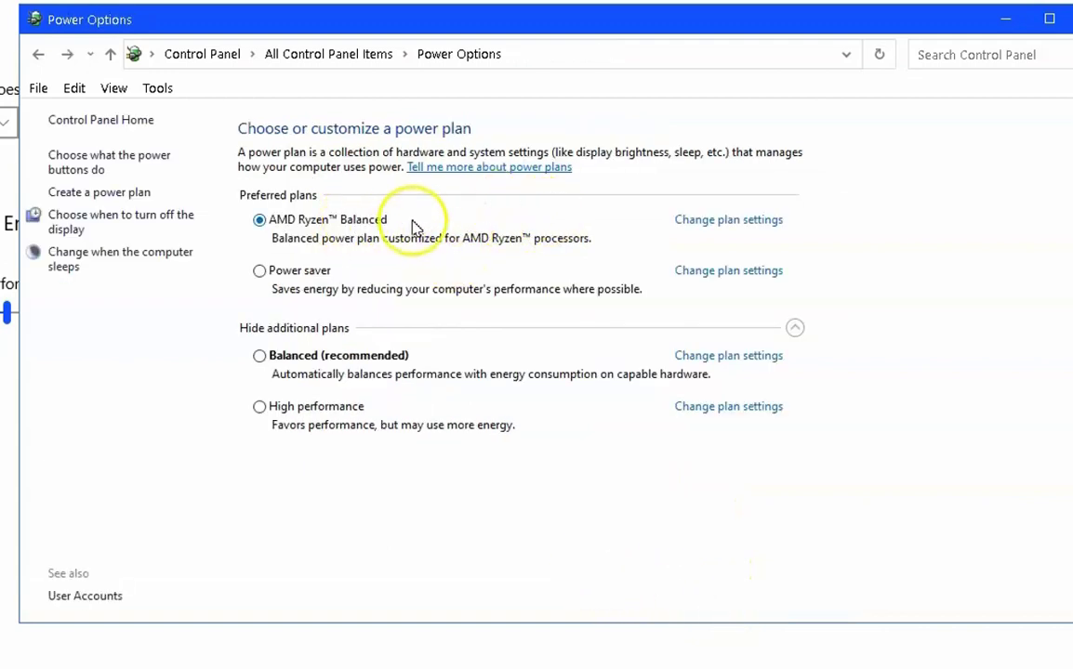
Confirm the AMD Ryzen Balanced plan's Wireless Adapter Power Saving Mode stays Maximum Performance, then close the windows
left_click(744, 221)
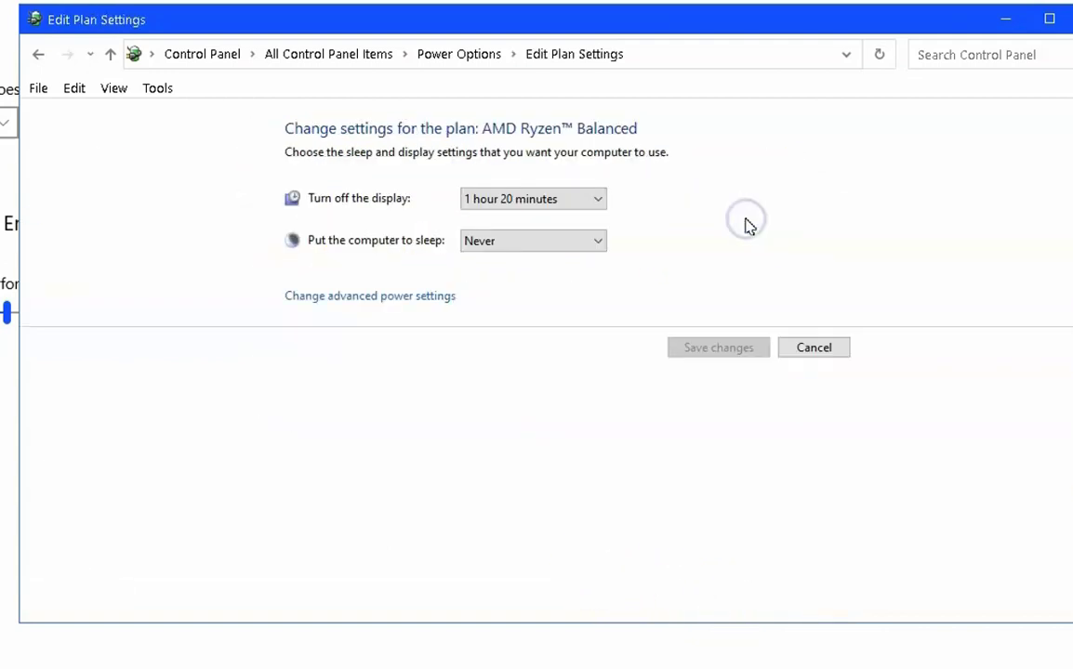
left_click(382, 301)
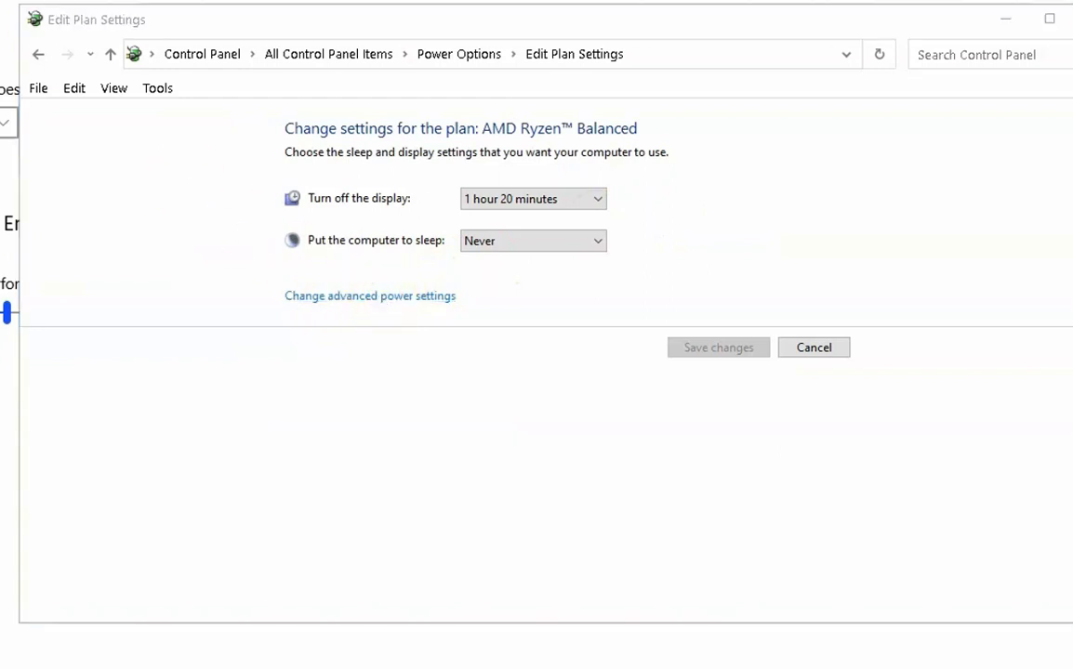
left_click(503, 306)
left_click(407, 302)
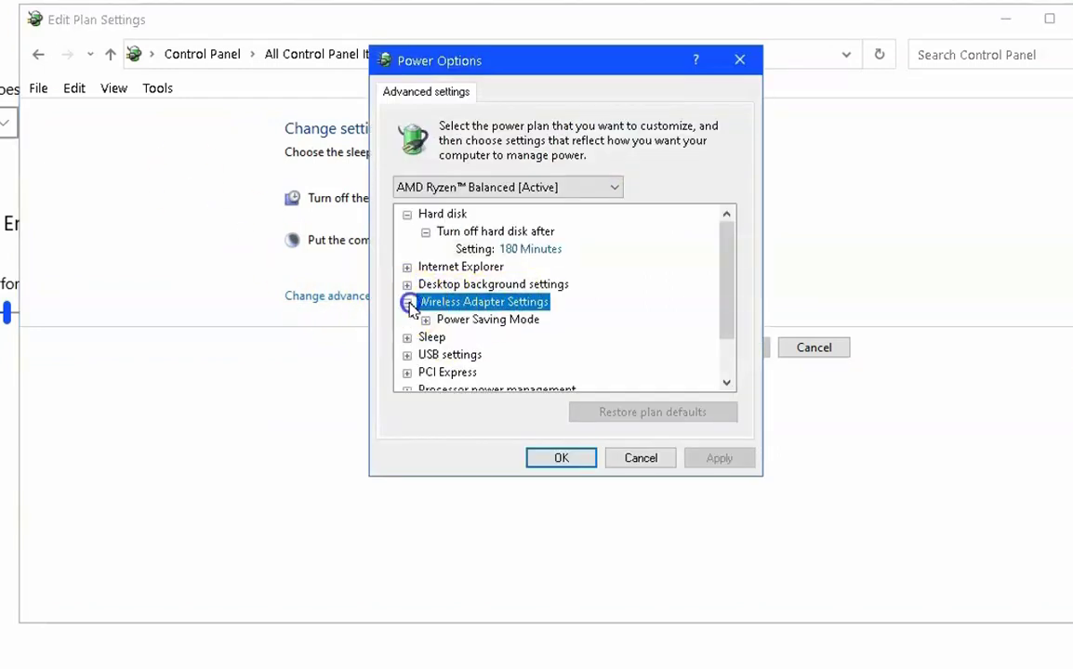
left_click(464, 319)
left_click(425, 320)
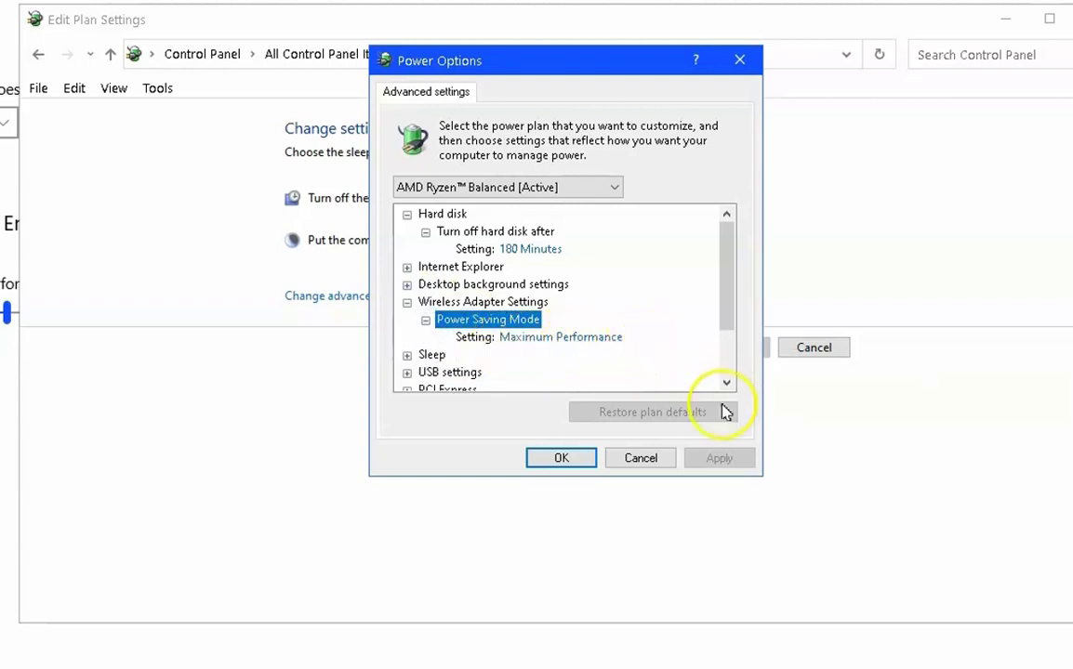
left_click(565, 460)
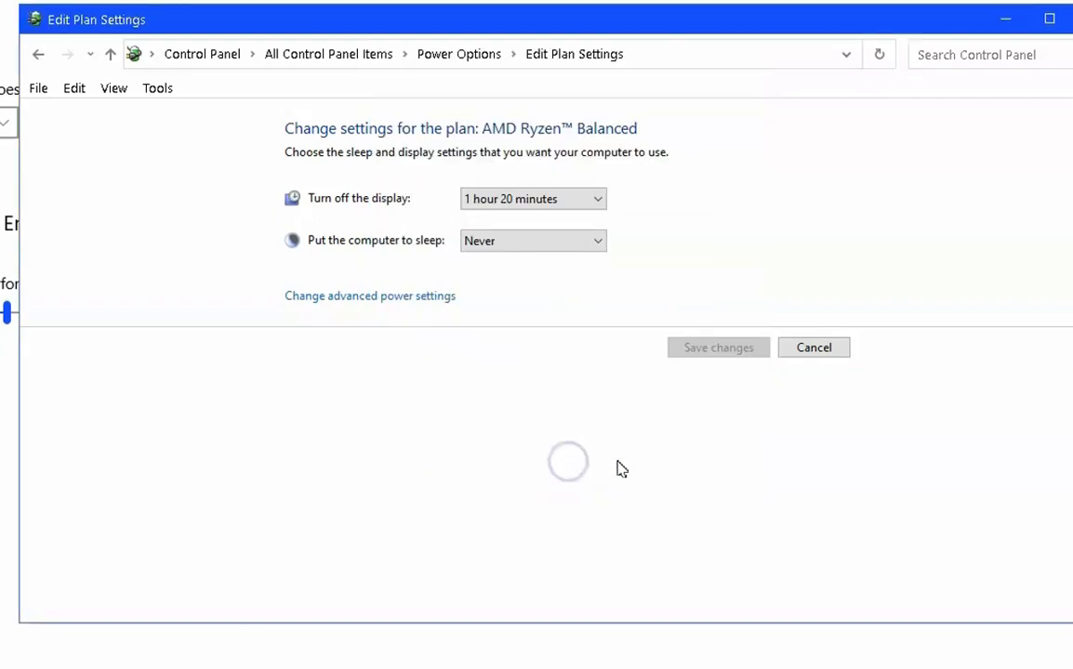
left_click(807, 352)
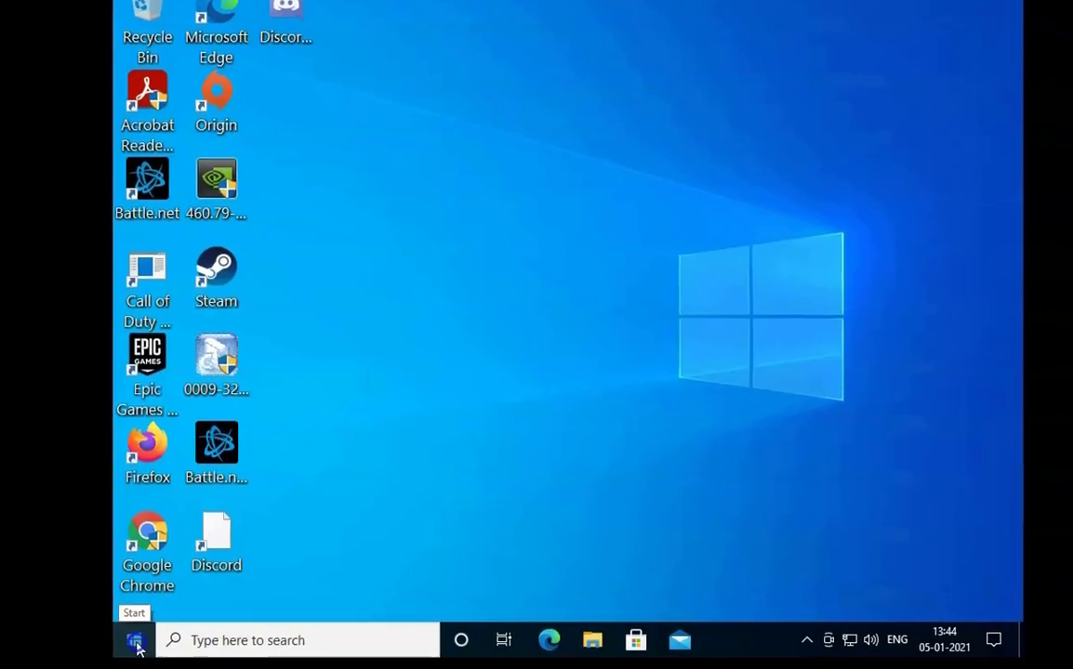
Open the Intel(R) 82574L Gigabit Network Connection's properties from Device Manager's Network adapters
right_click(130, 649)
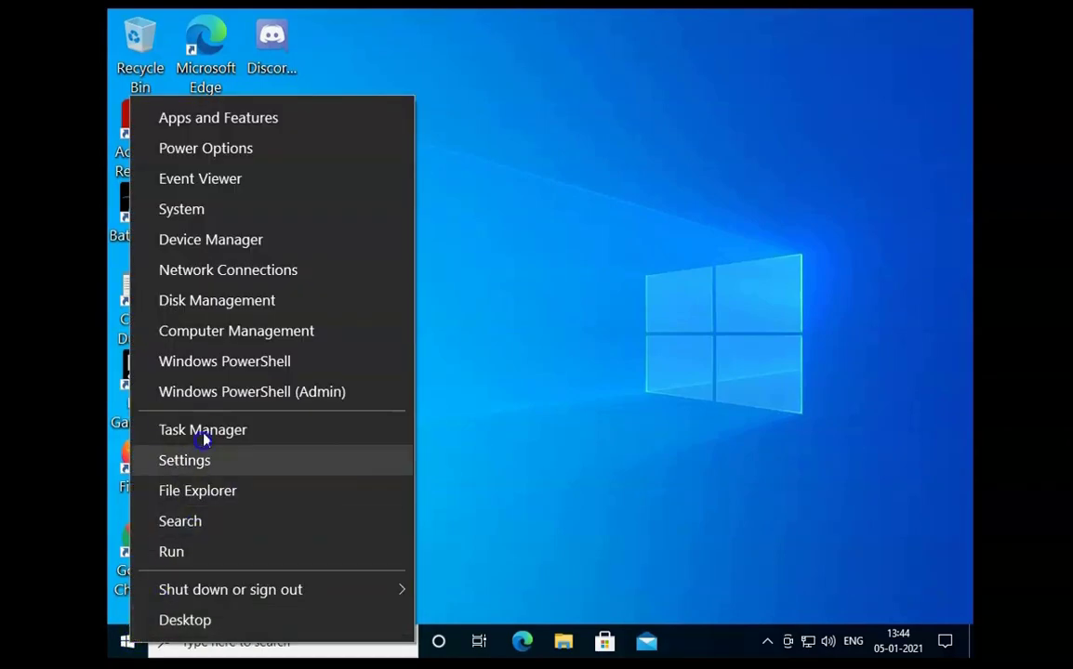
left_click(216, 250)
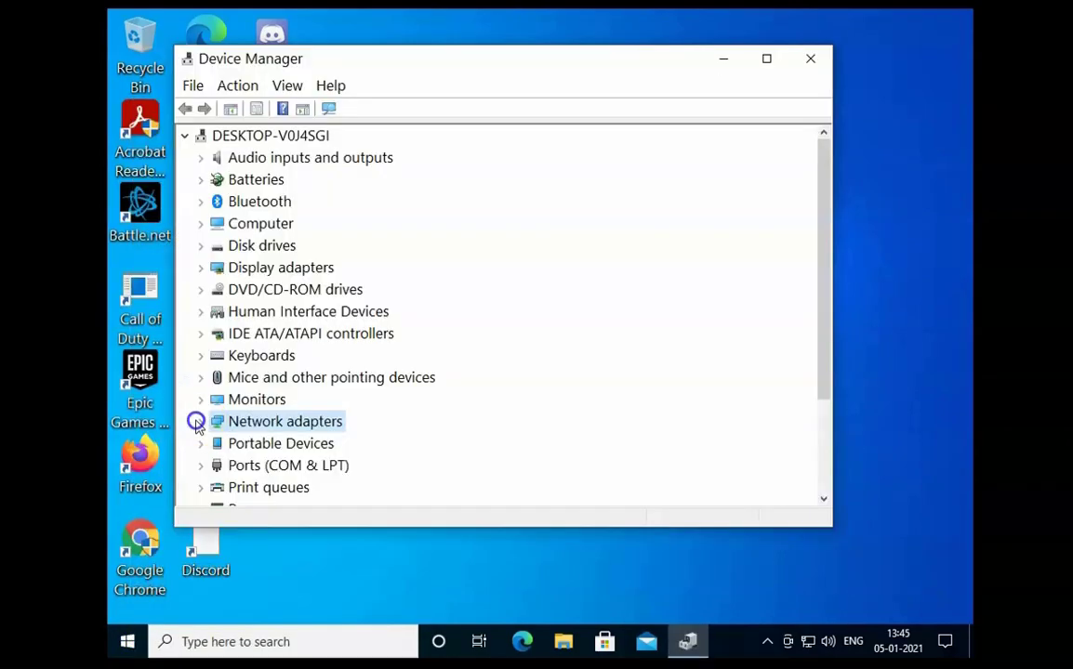
left_click(197, 424)
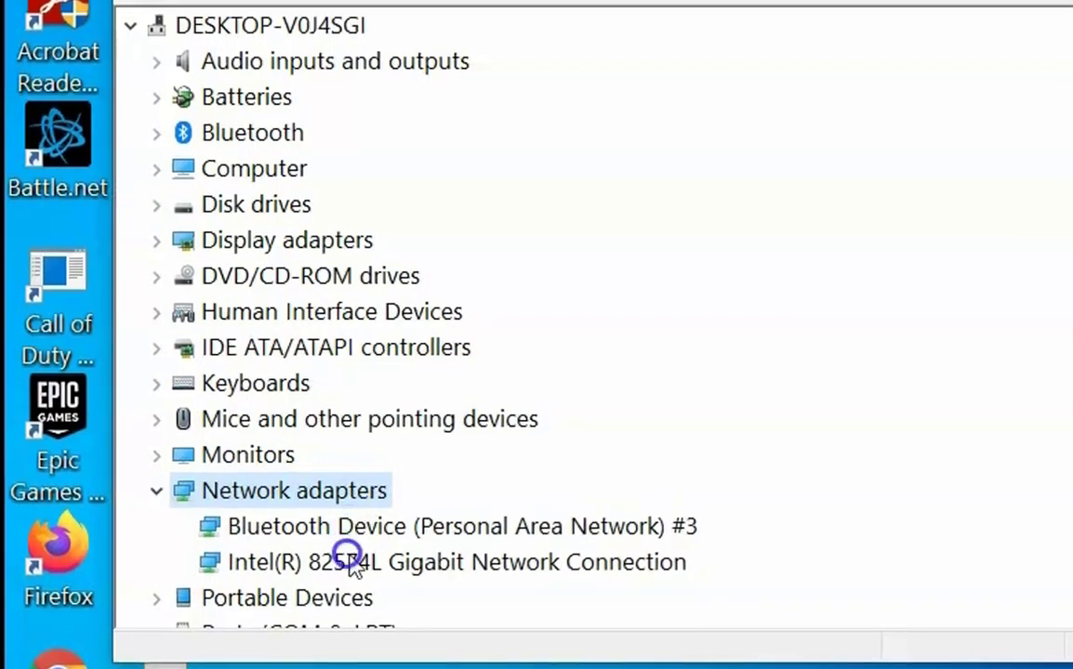
right_click(504, 560)
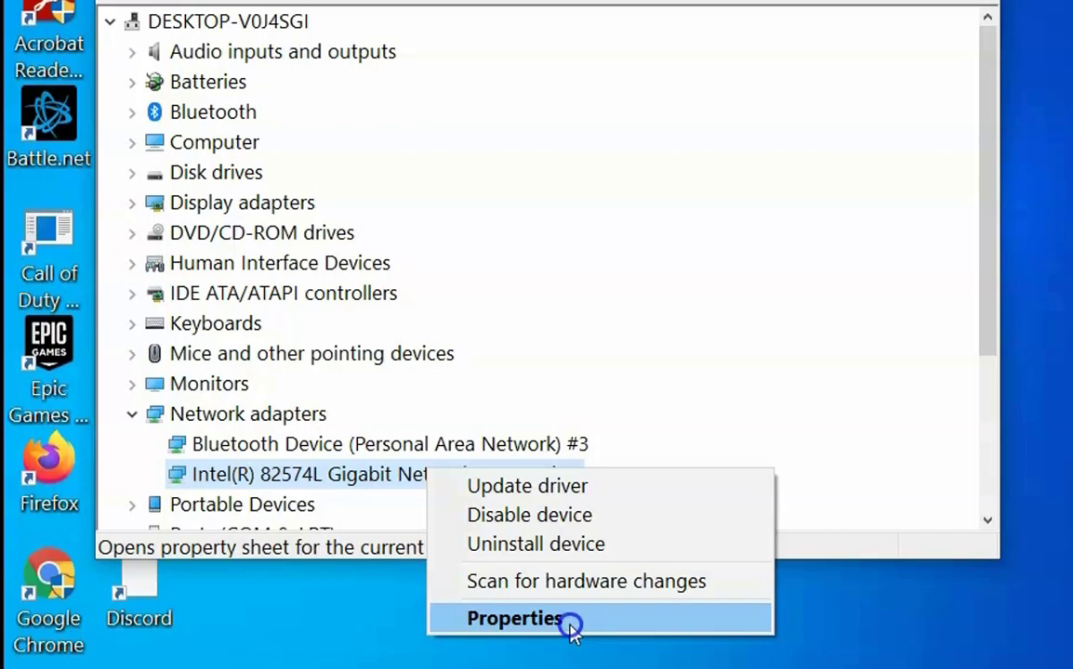
left_click(570, 620)
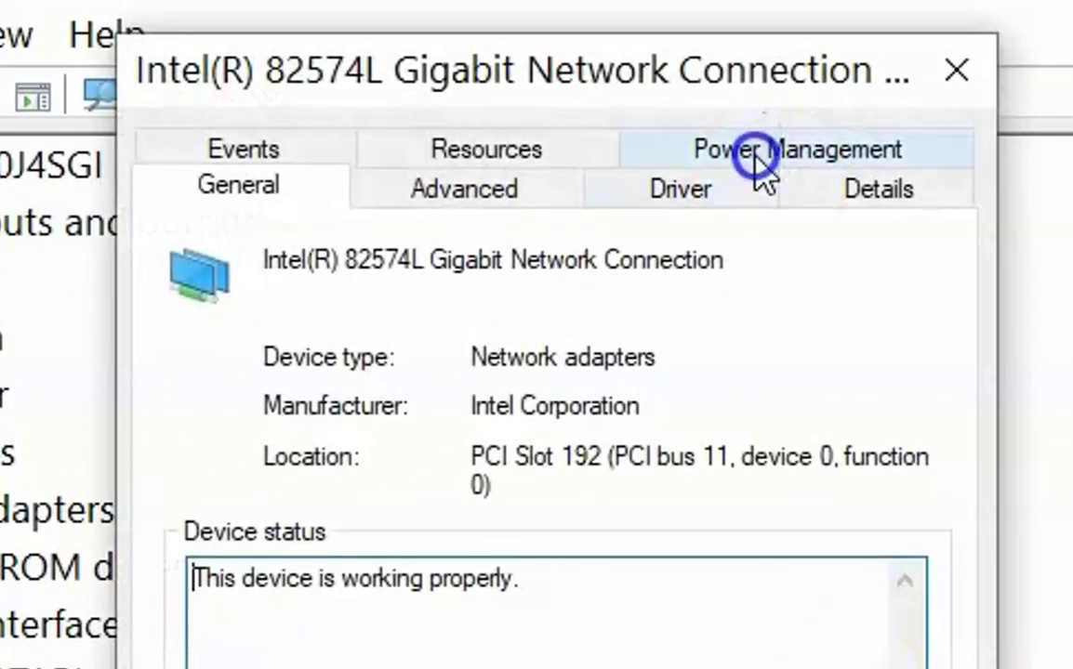
Clear Allow the computer to turn off this device to save power and confirm with OK
left_click(754, 160)
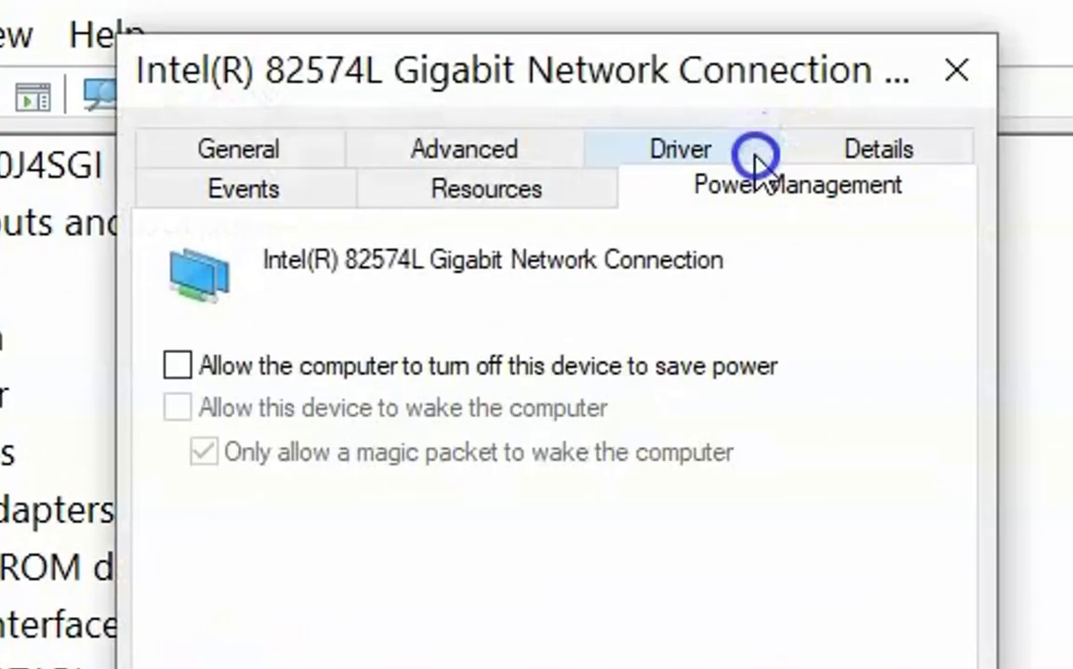
left_click(194, 370)
left_click(201, 374)
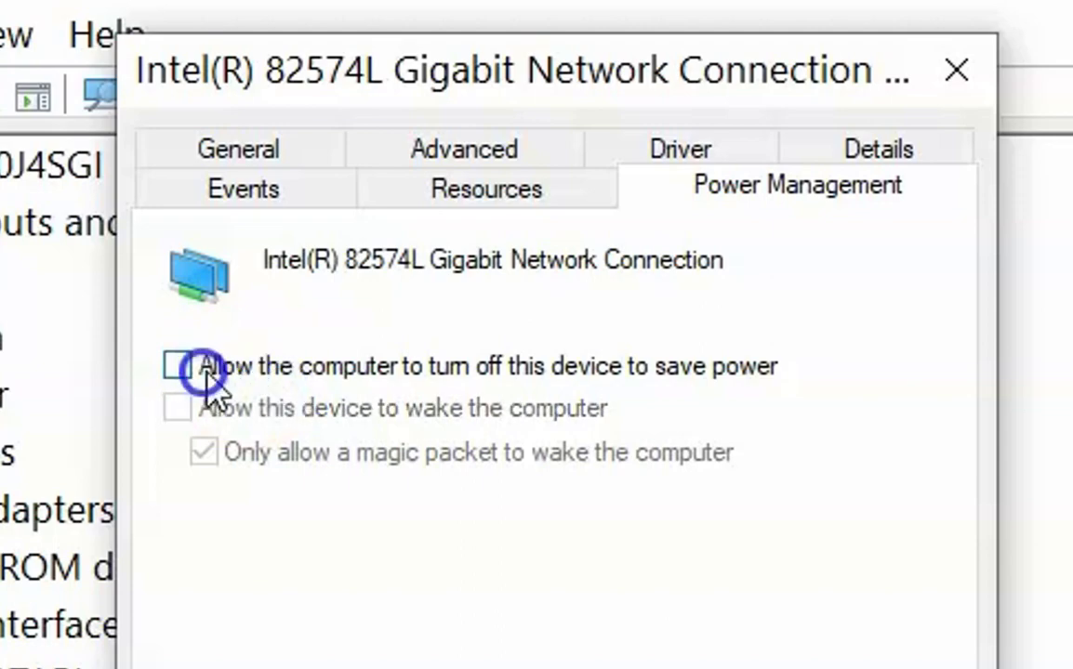
left_click(203, 374)
left_click(190, 372)
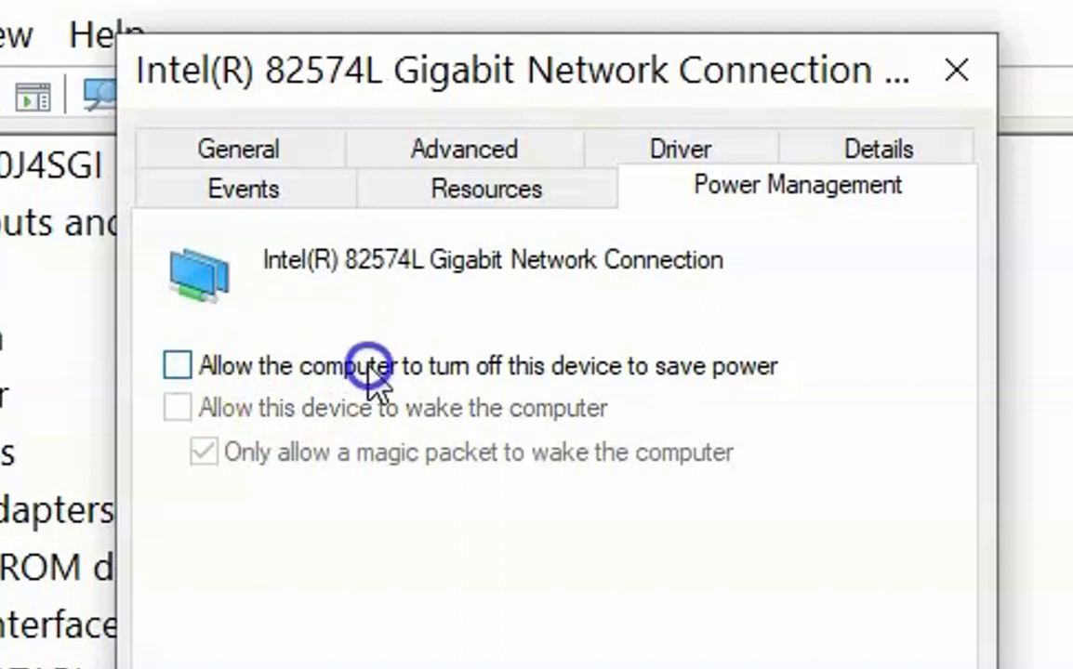
left_click(582, 523)
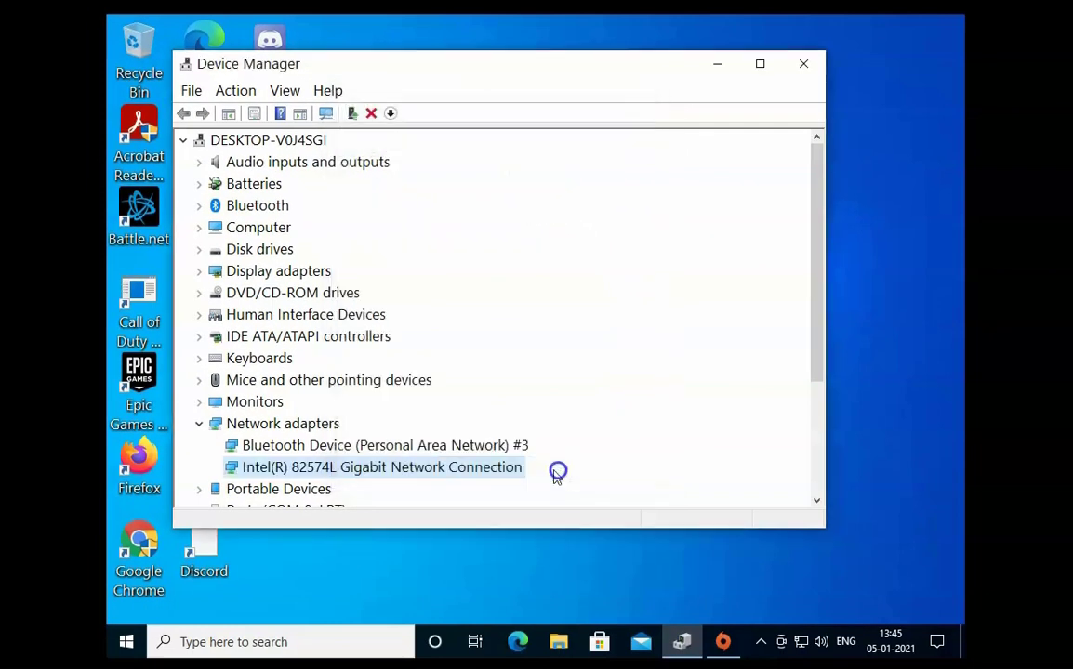